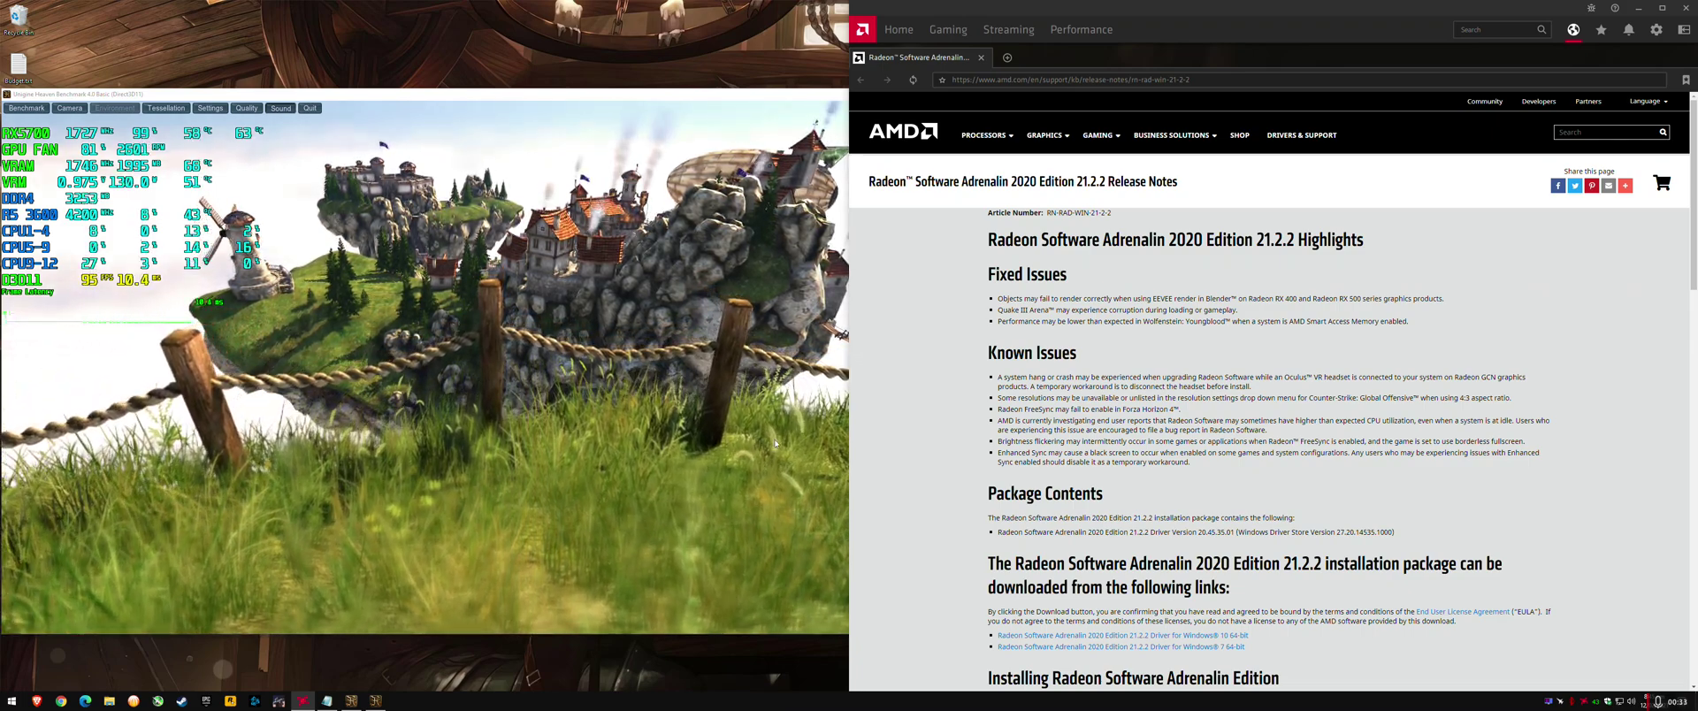
- Switch to the Log.txt notes and snap them to the right half of the screen, with the Heaven benchmark on the left half
left_click(775, 442)
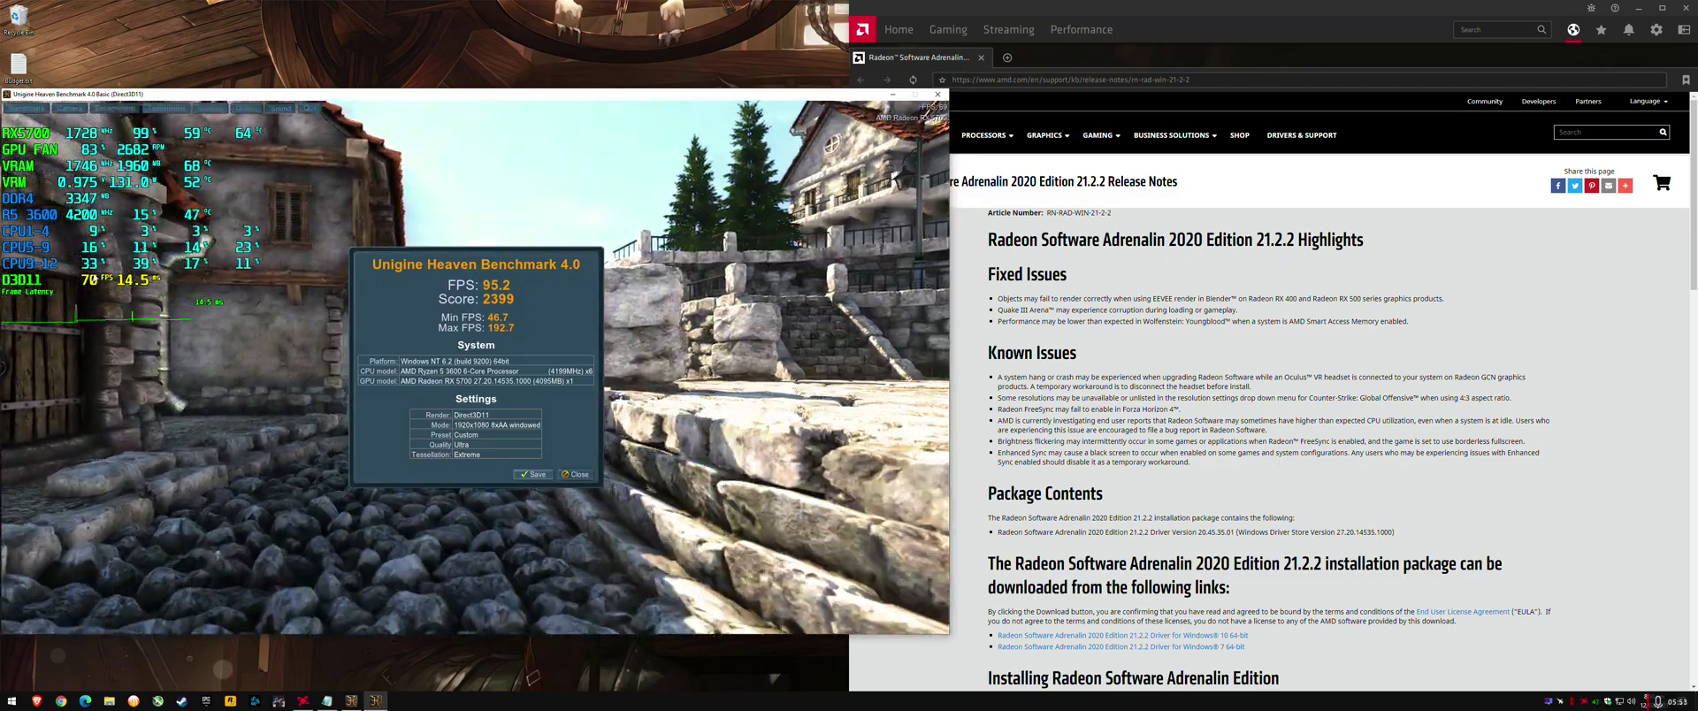
key("alt+Tab")
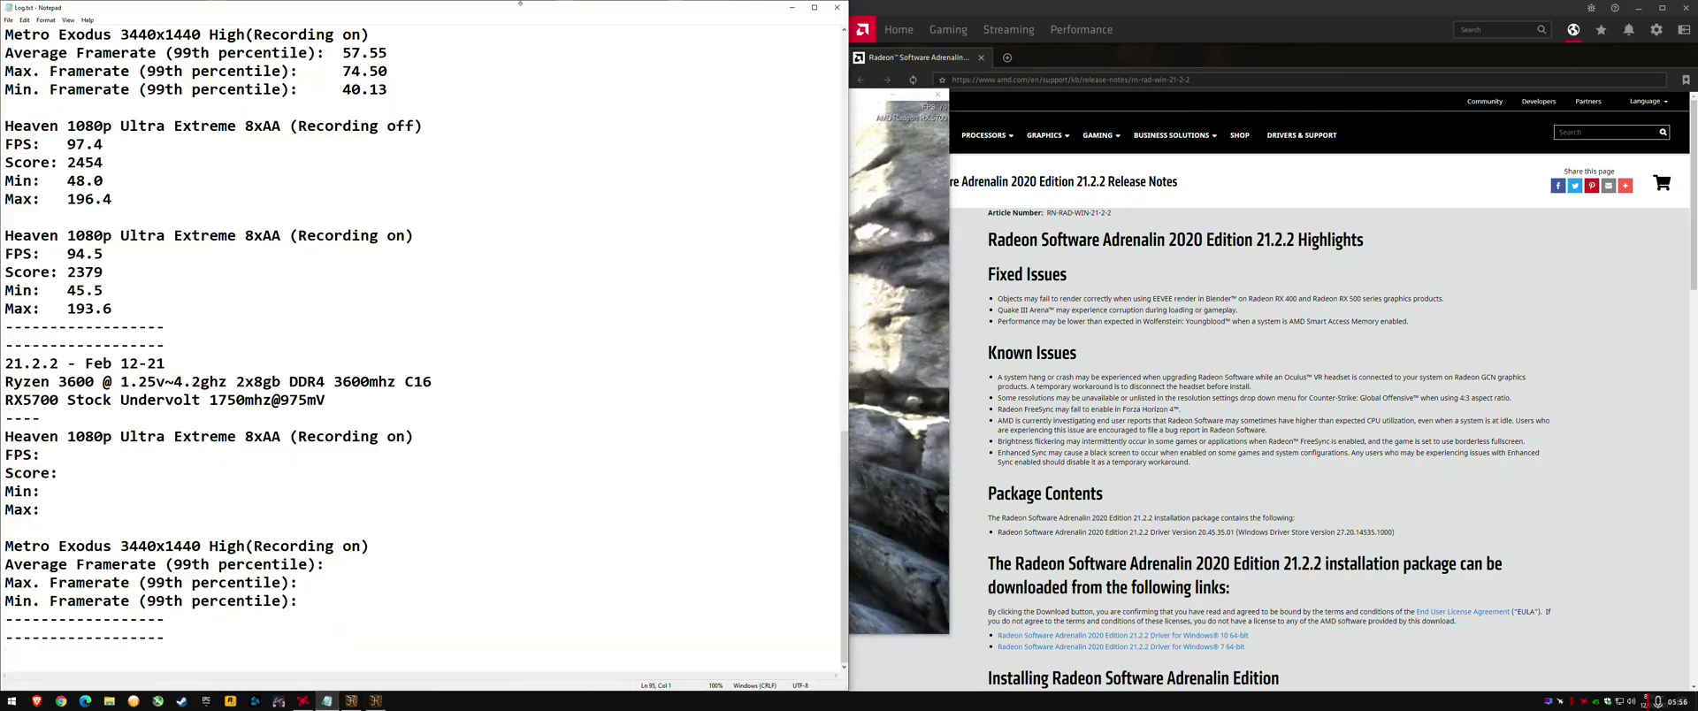
left_click_drag(431, 7, 1694, 133)
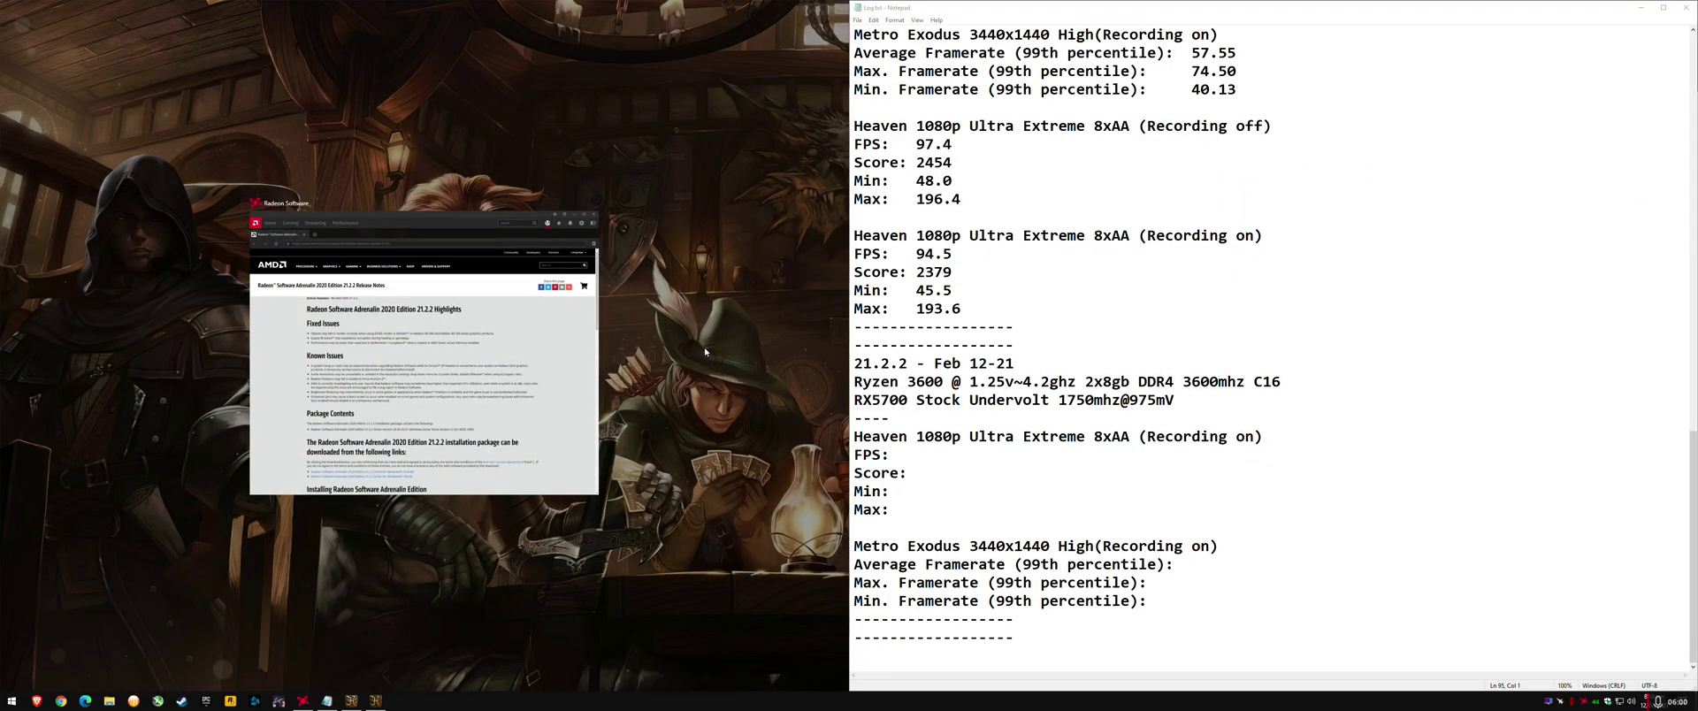
left_click(701, 60)
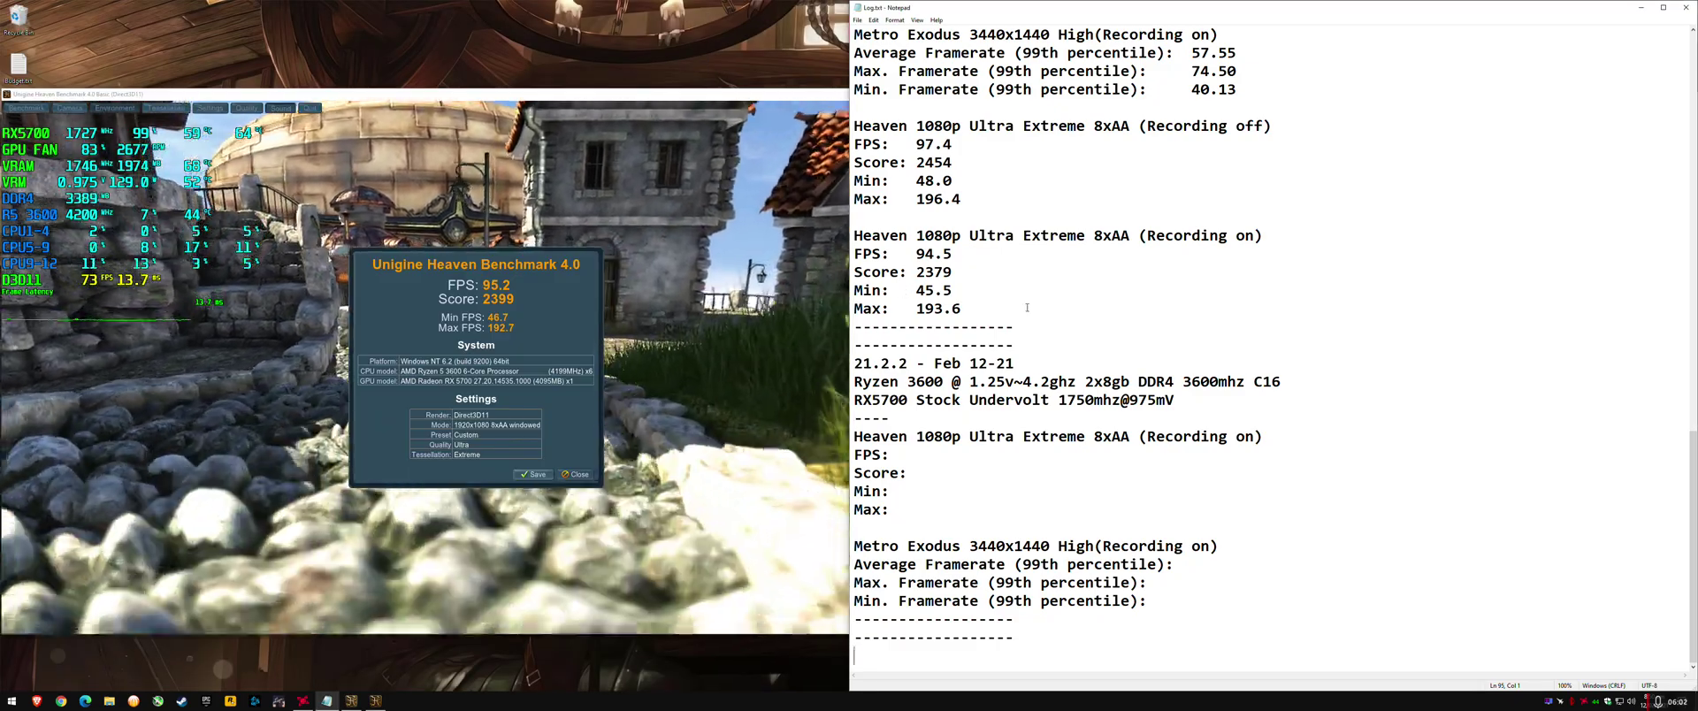
- Compare the new Heaven benchmark results with the 21.2.1 "Recording on" Heaven figures in the log
scroll(1032, 334, "up", 3)
scroll(1033, 335, "up", 2)
scroll(1026, 389, "down", 1)
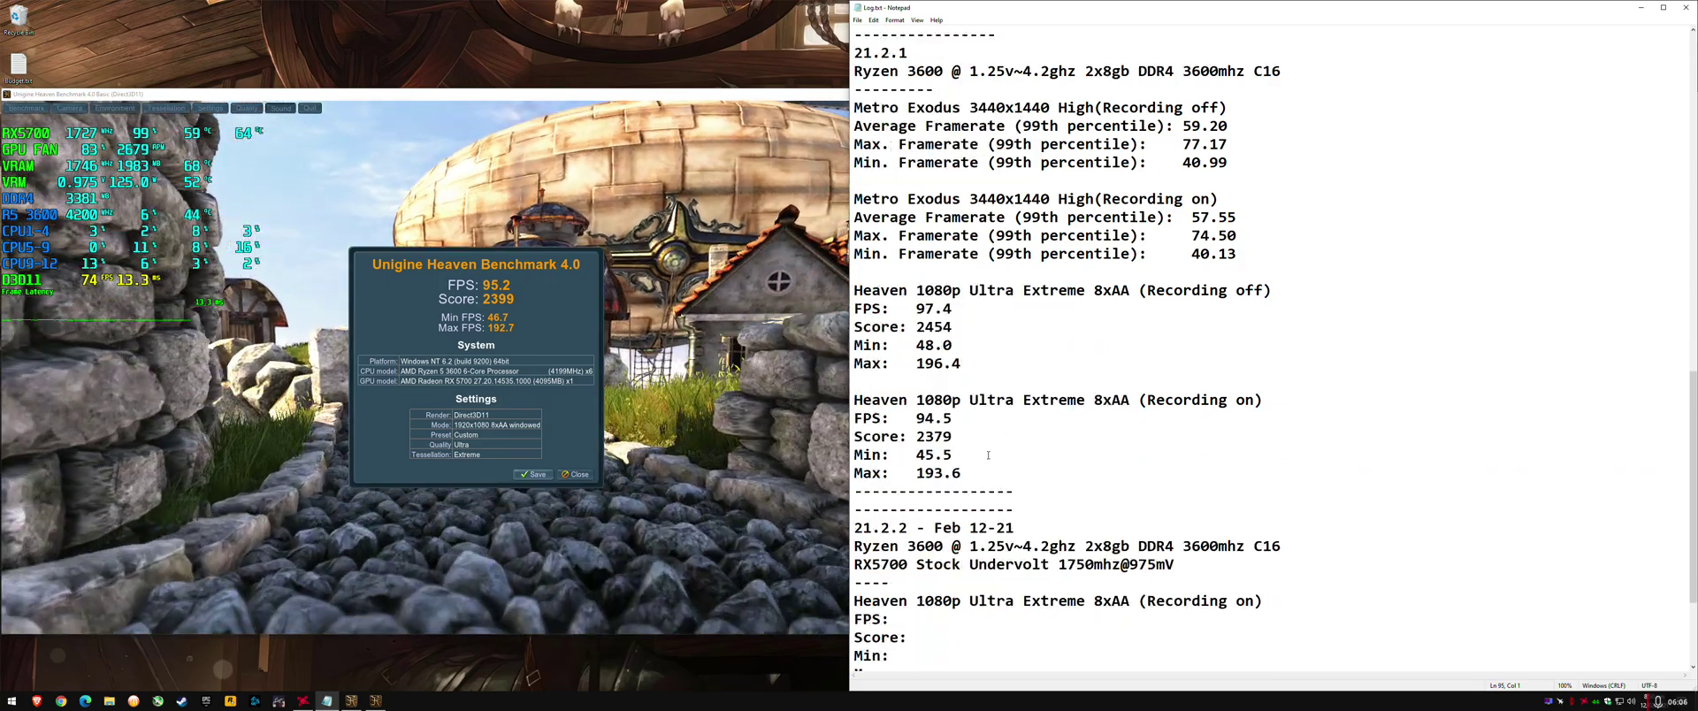
scroll(982, 460, "down", 1)
left_click_drag(954, 364, 916, 364)
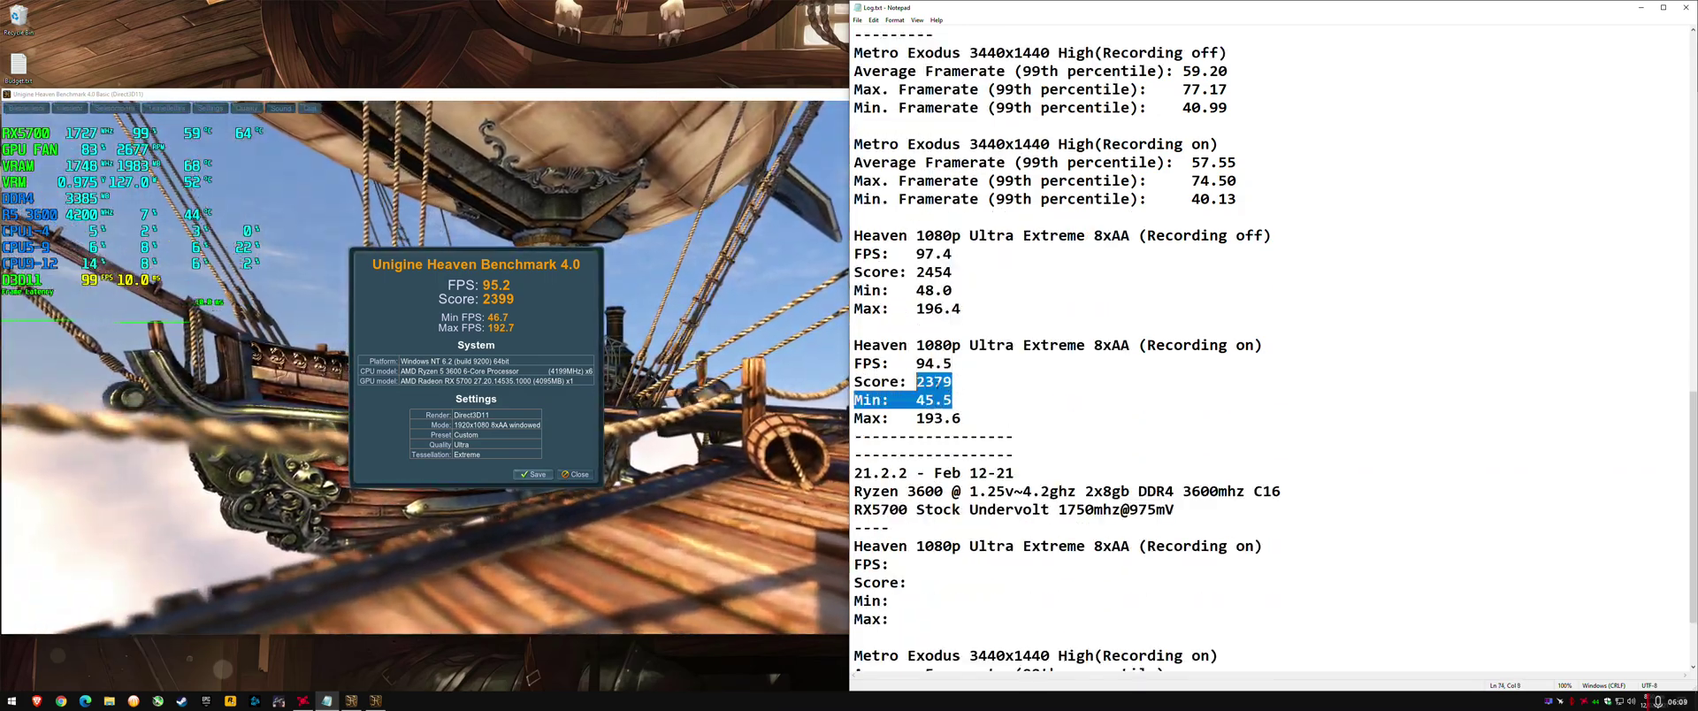
left_click(972, 407)
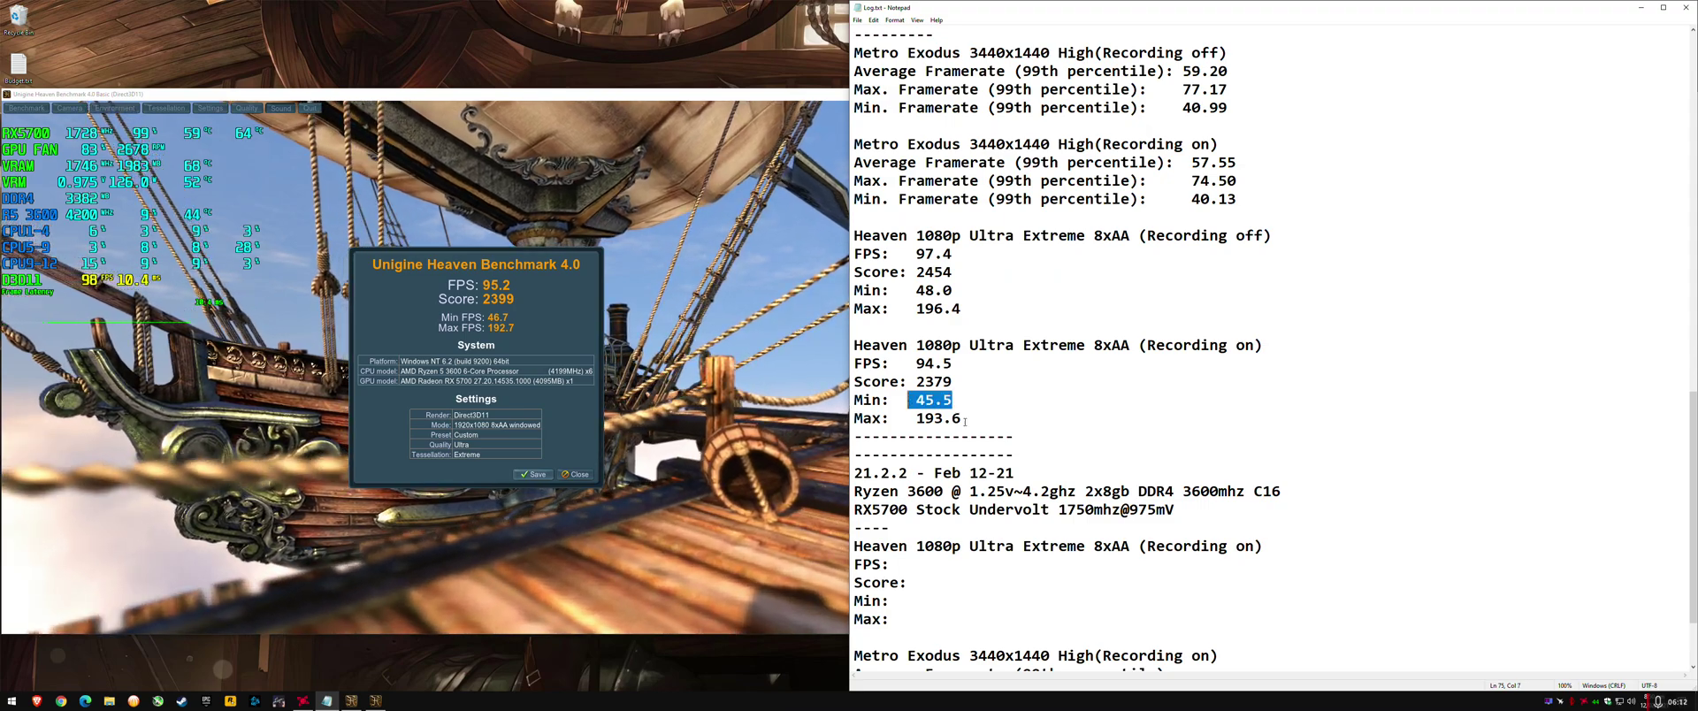
left_click_drag(961, 417, 917, 417)
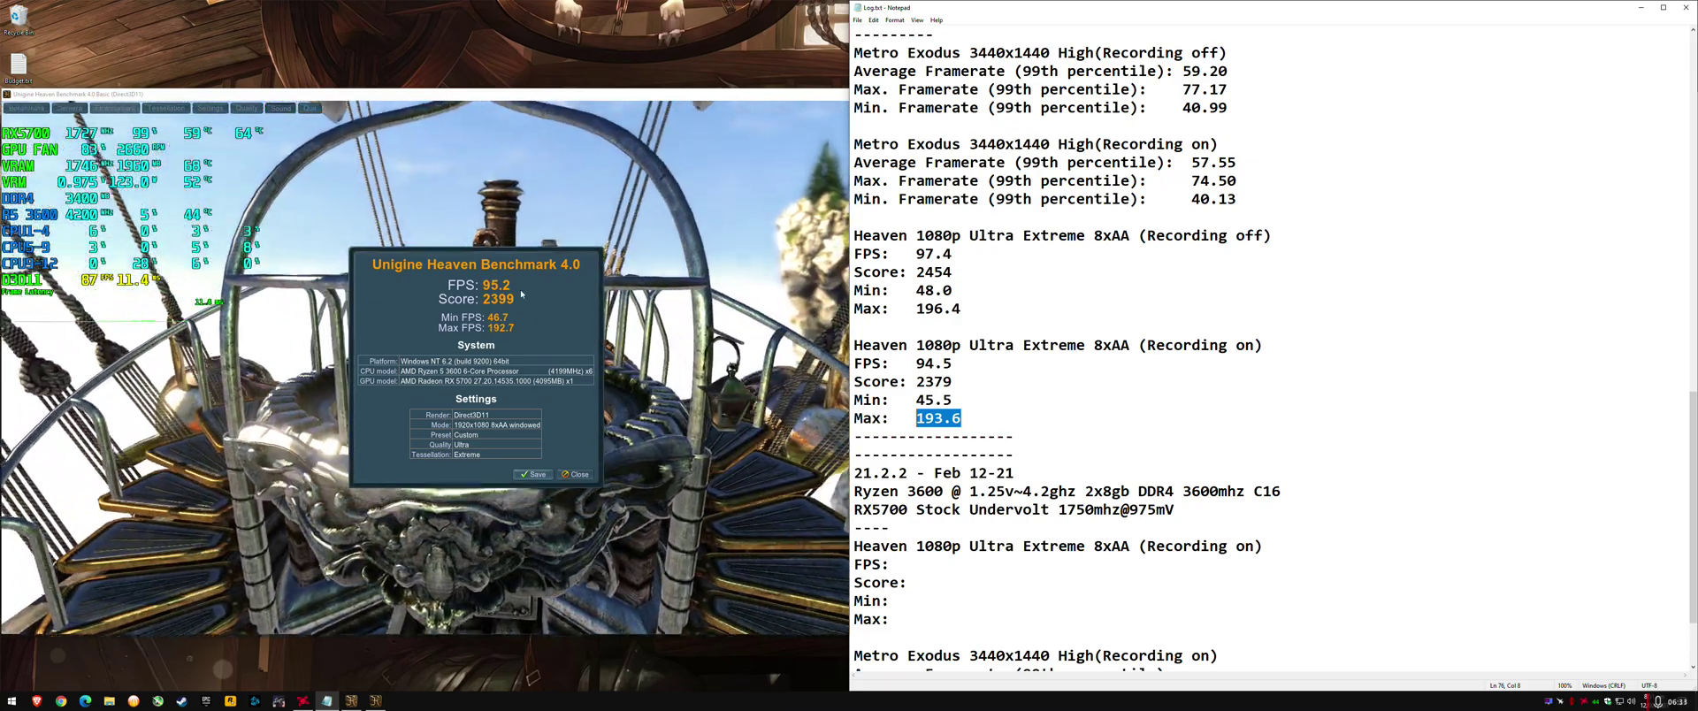
left_click(1096, 437)
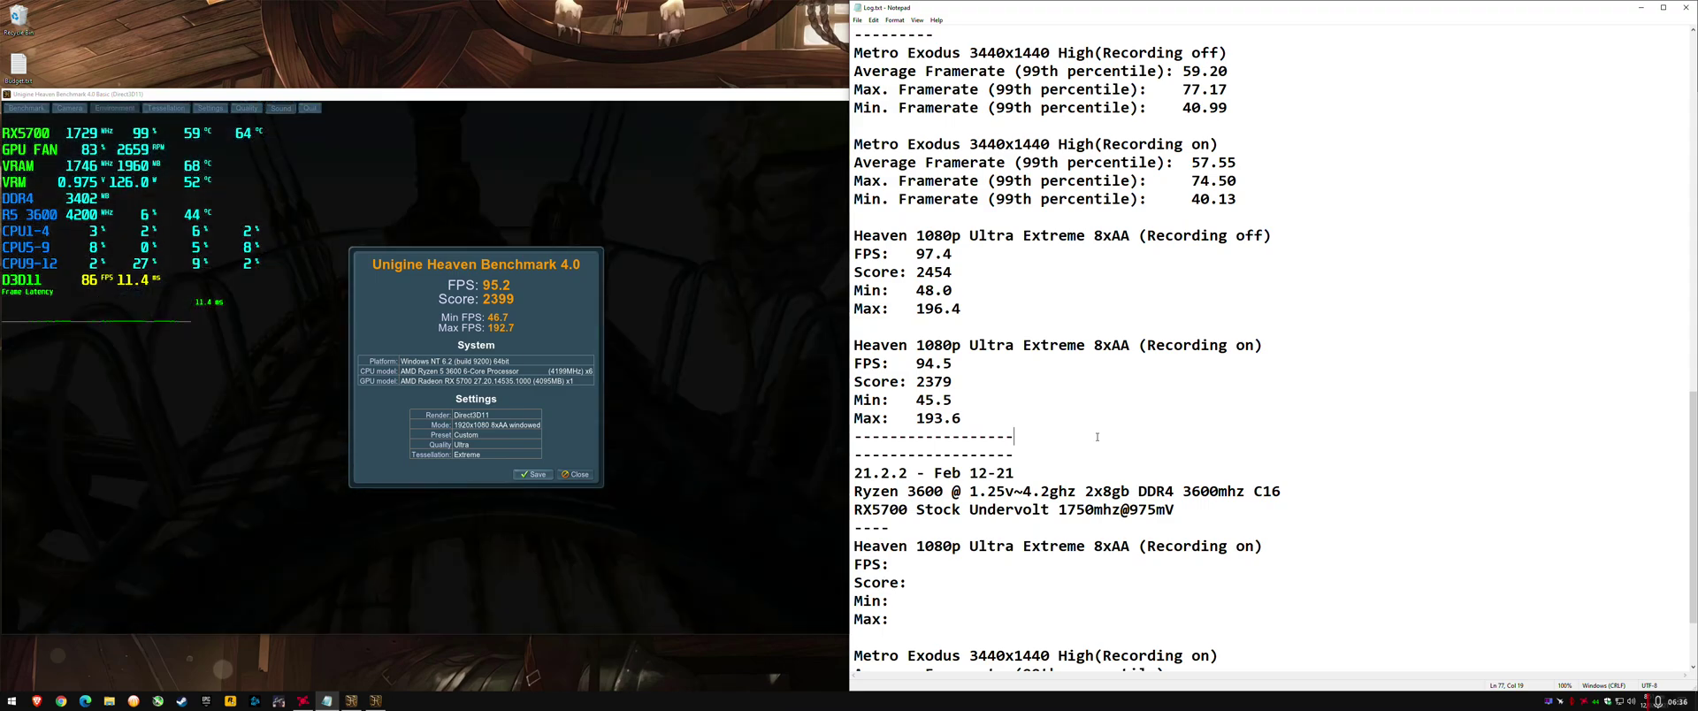
- Record the 21.2.2 Heaven results in the log as FPS 95.2, Score 2399, Min 46.7 and Max 192.7, and save the file
scroll(1087, 482, "down", 2)
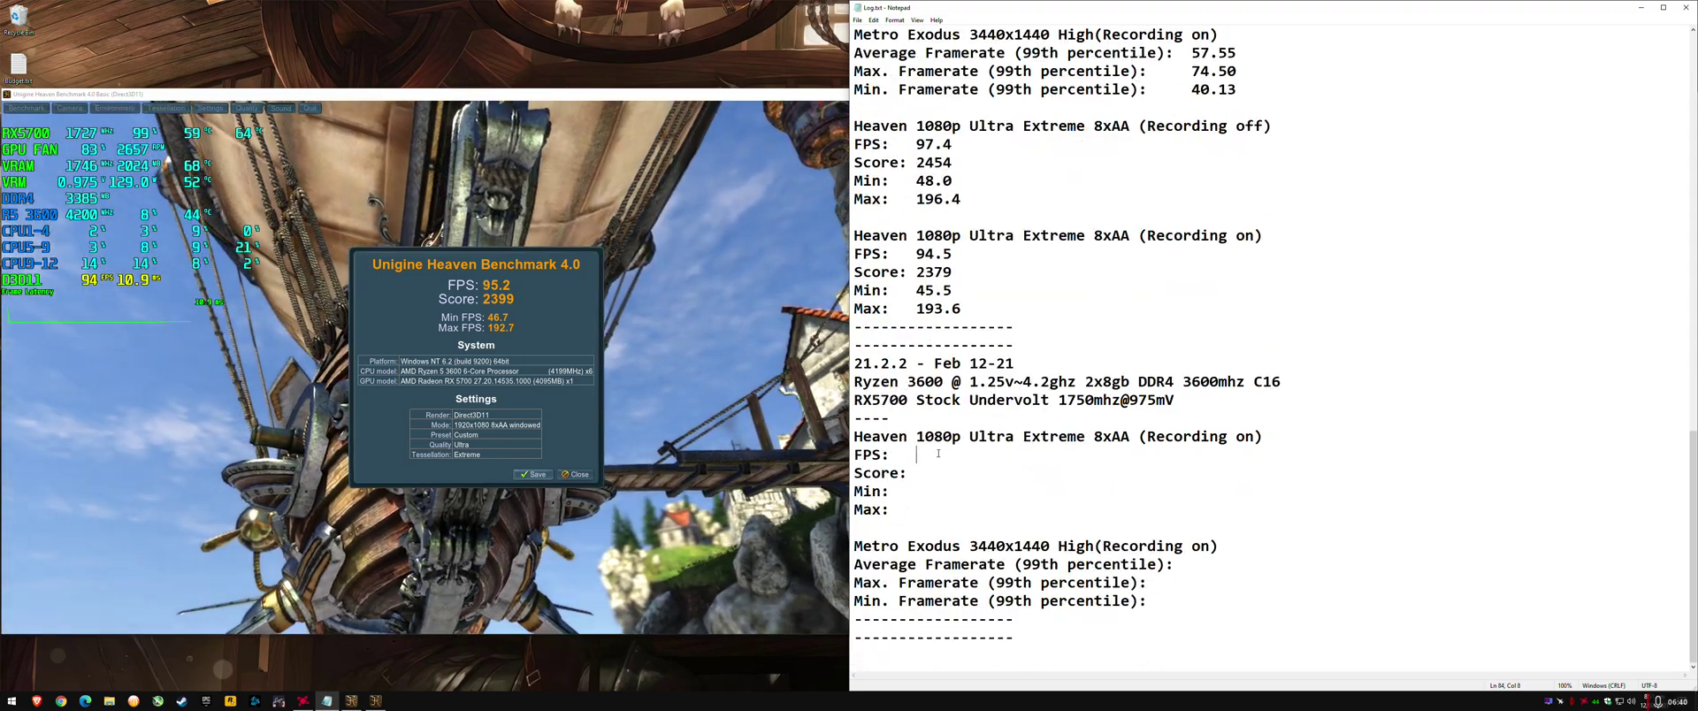
type("95.2")
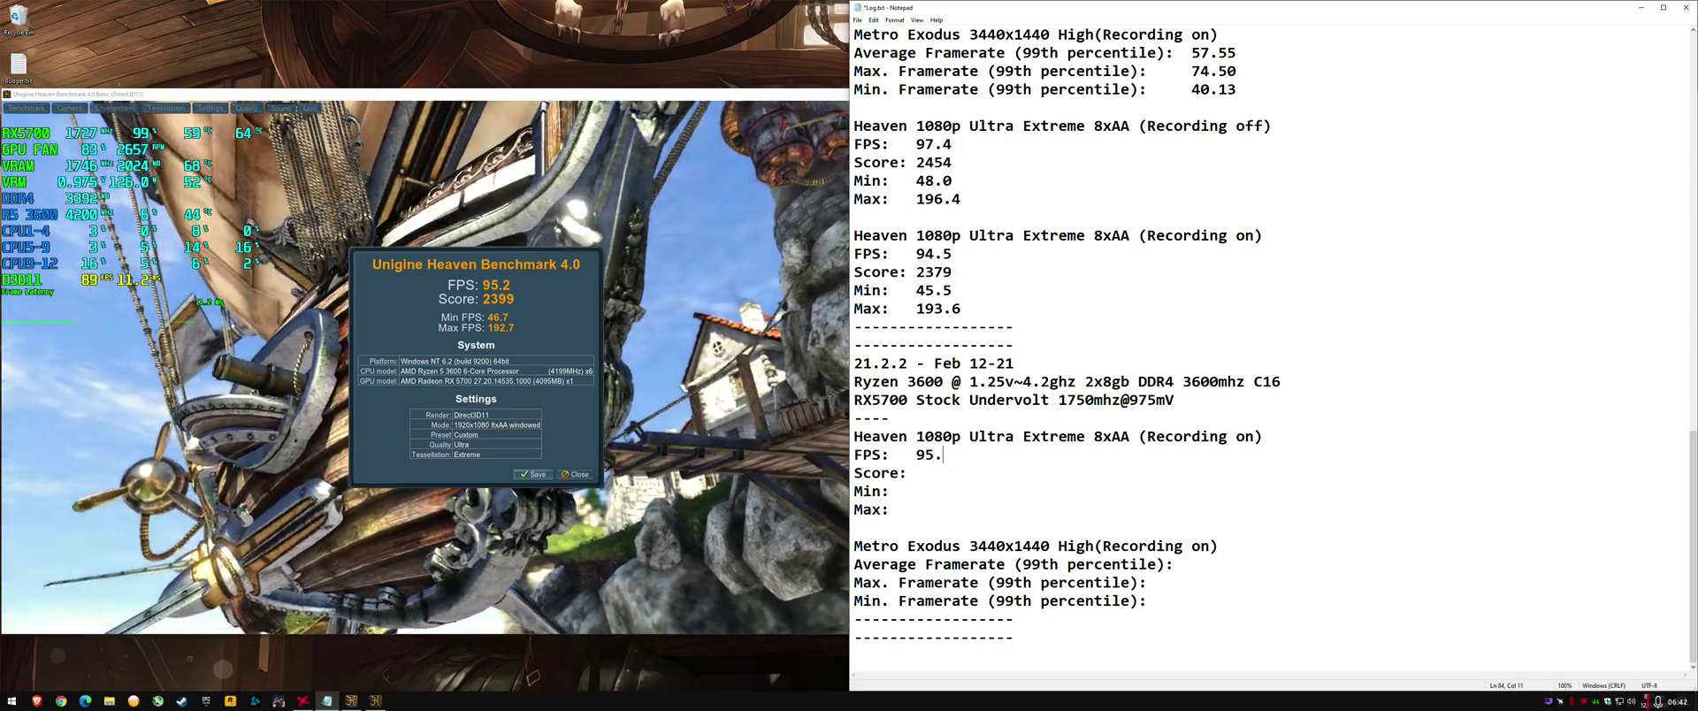
type("2399")
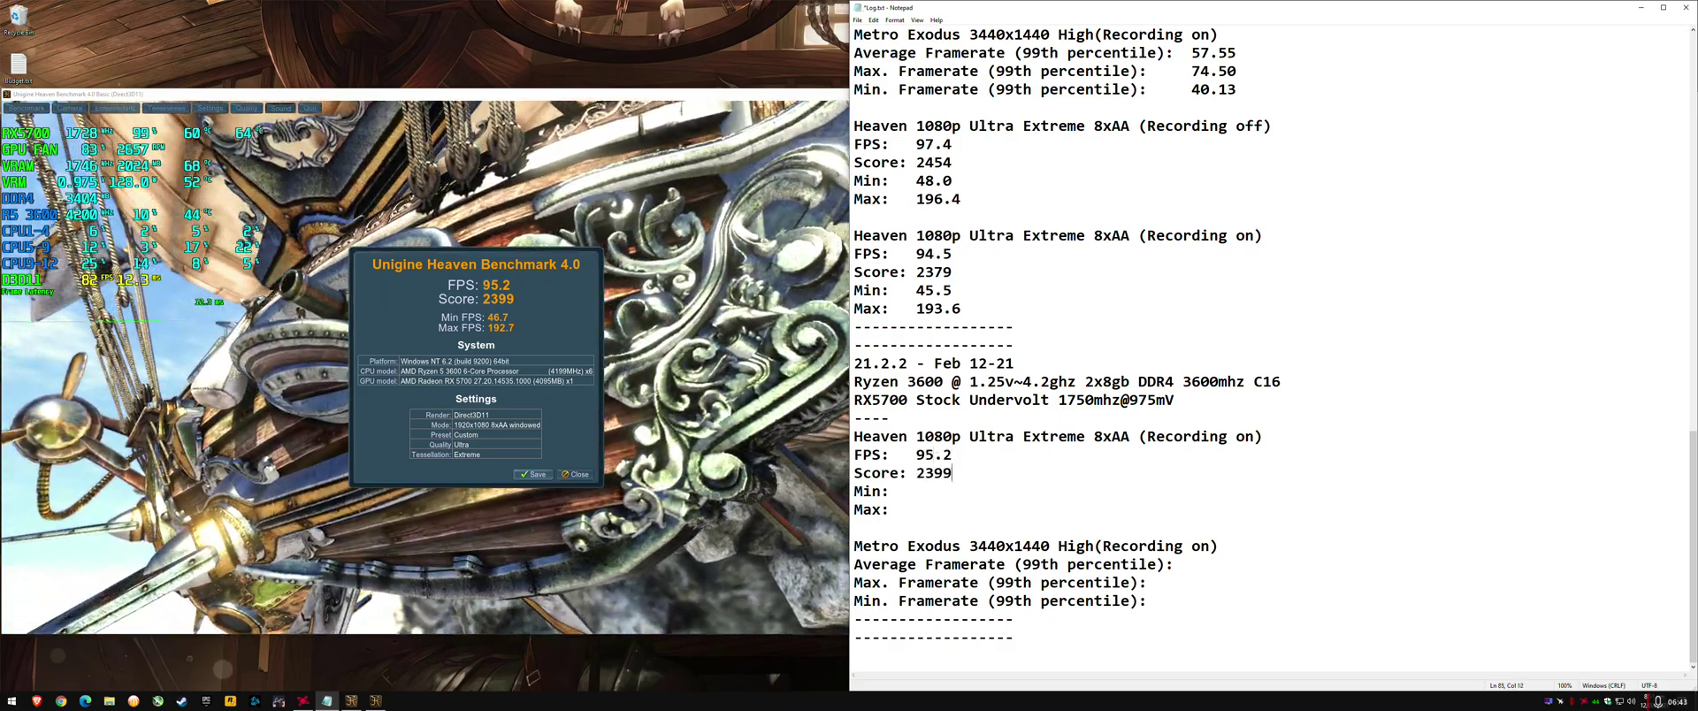
type("4")
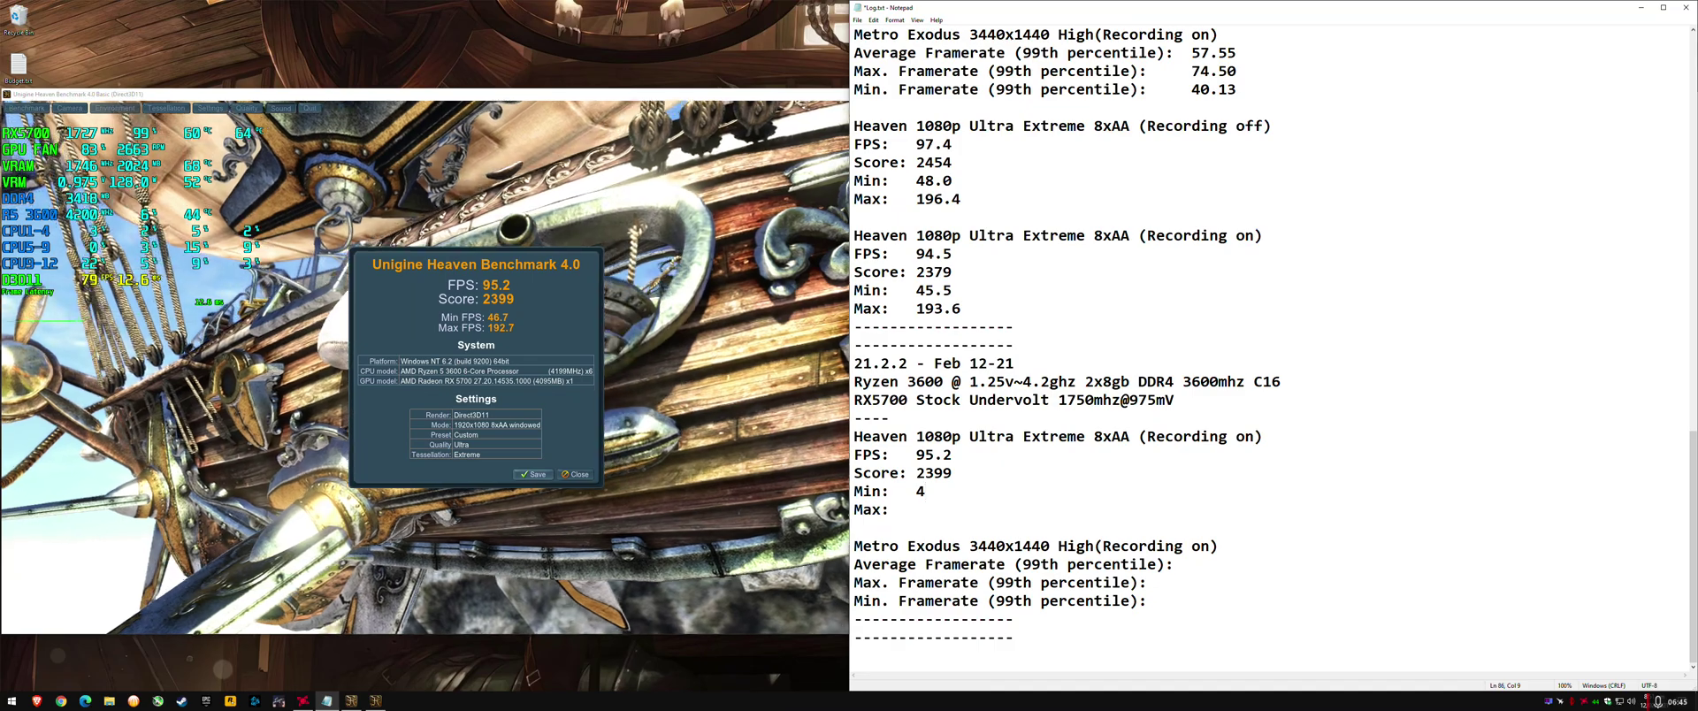
type("6.7")
type("192.7")
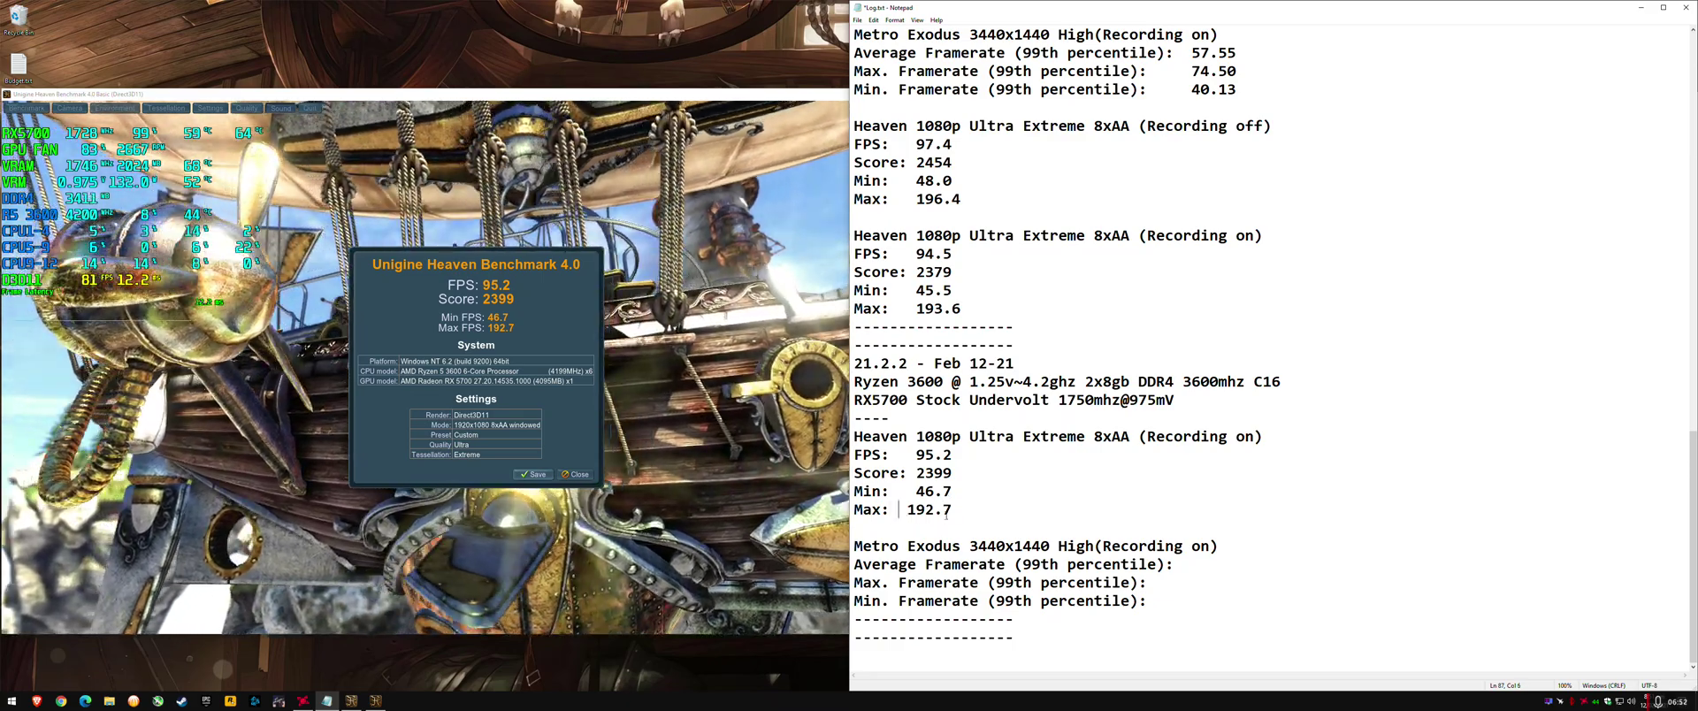
left_click(857, 20)
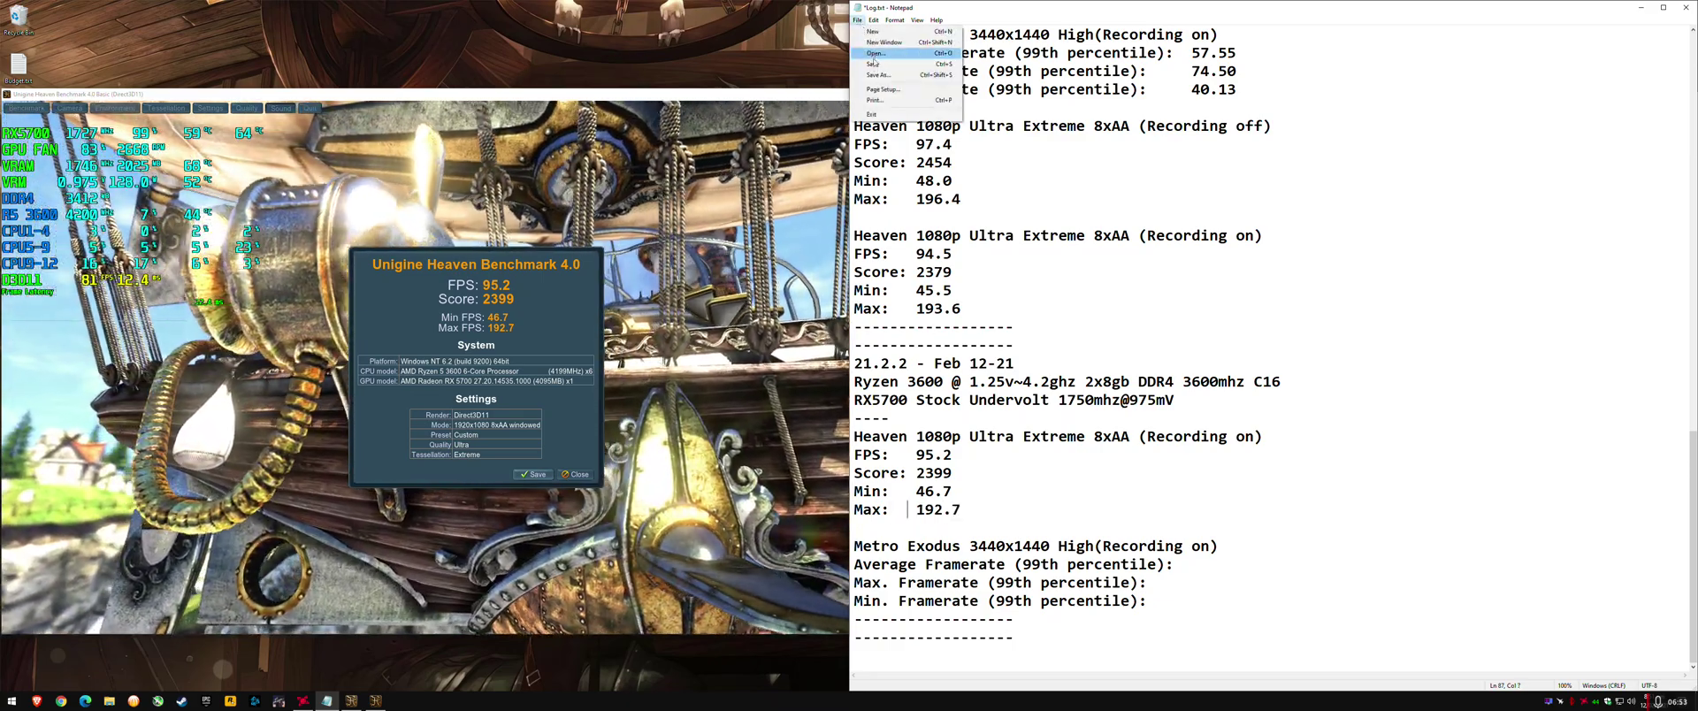
left_click(911, 64)
- Dismiss the Heaven benchmark results and exit the running benchmark
left_click(586, 477)
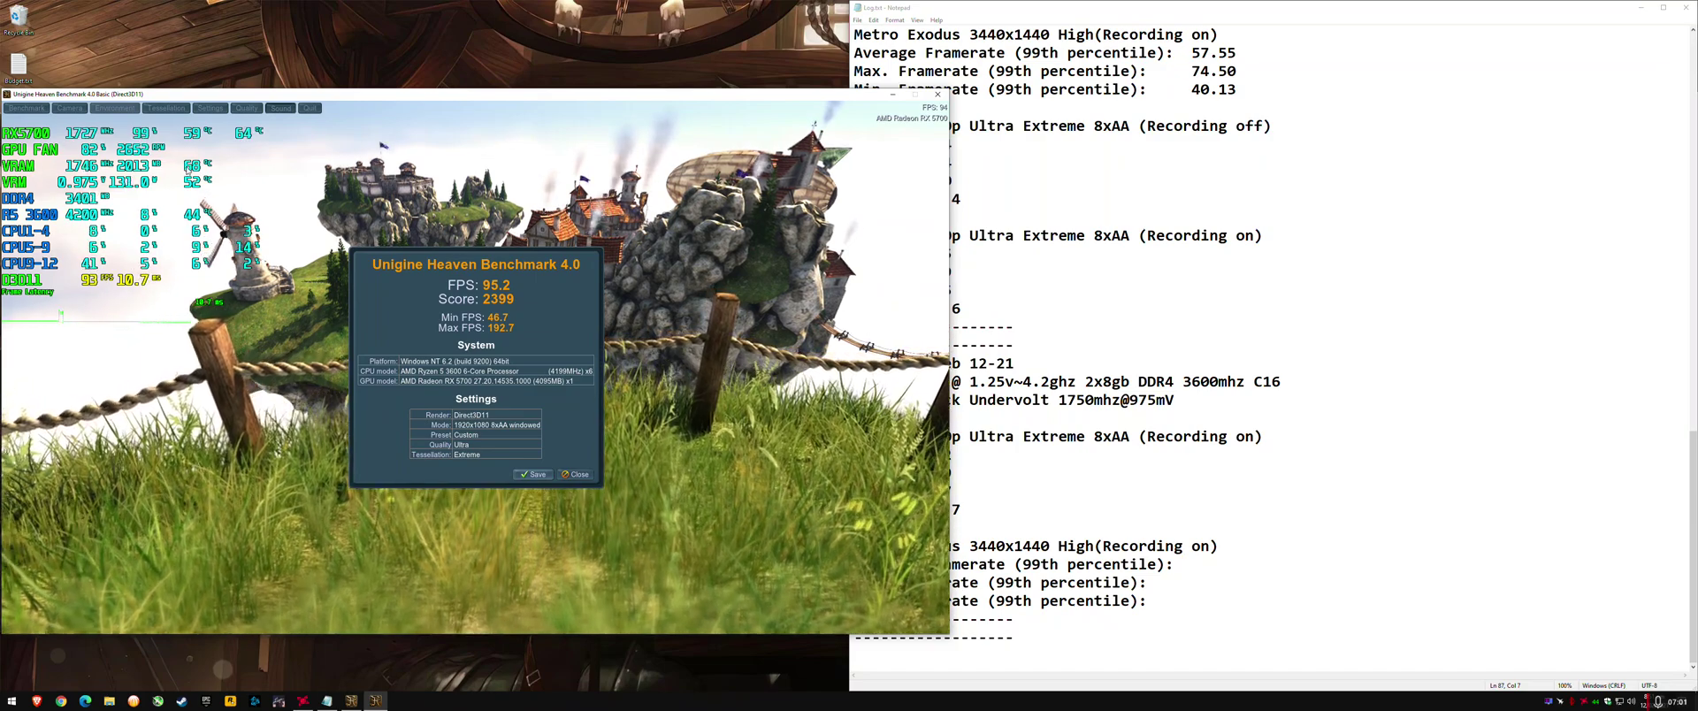
left_click(575, 475)
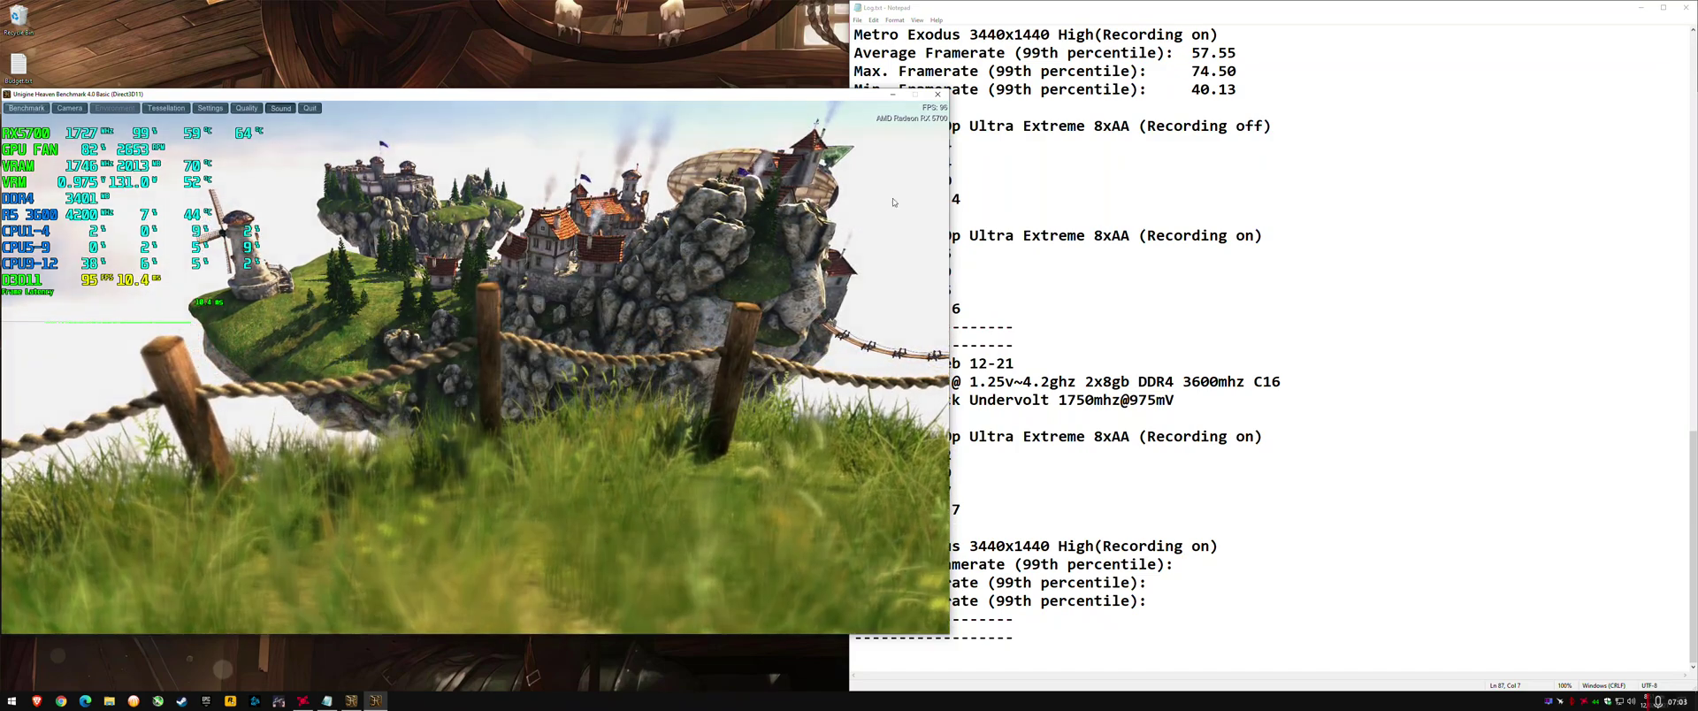
left_click(936, 96)
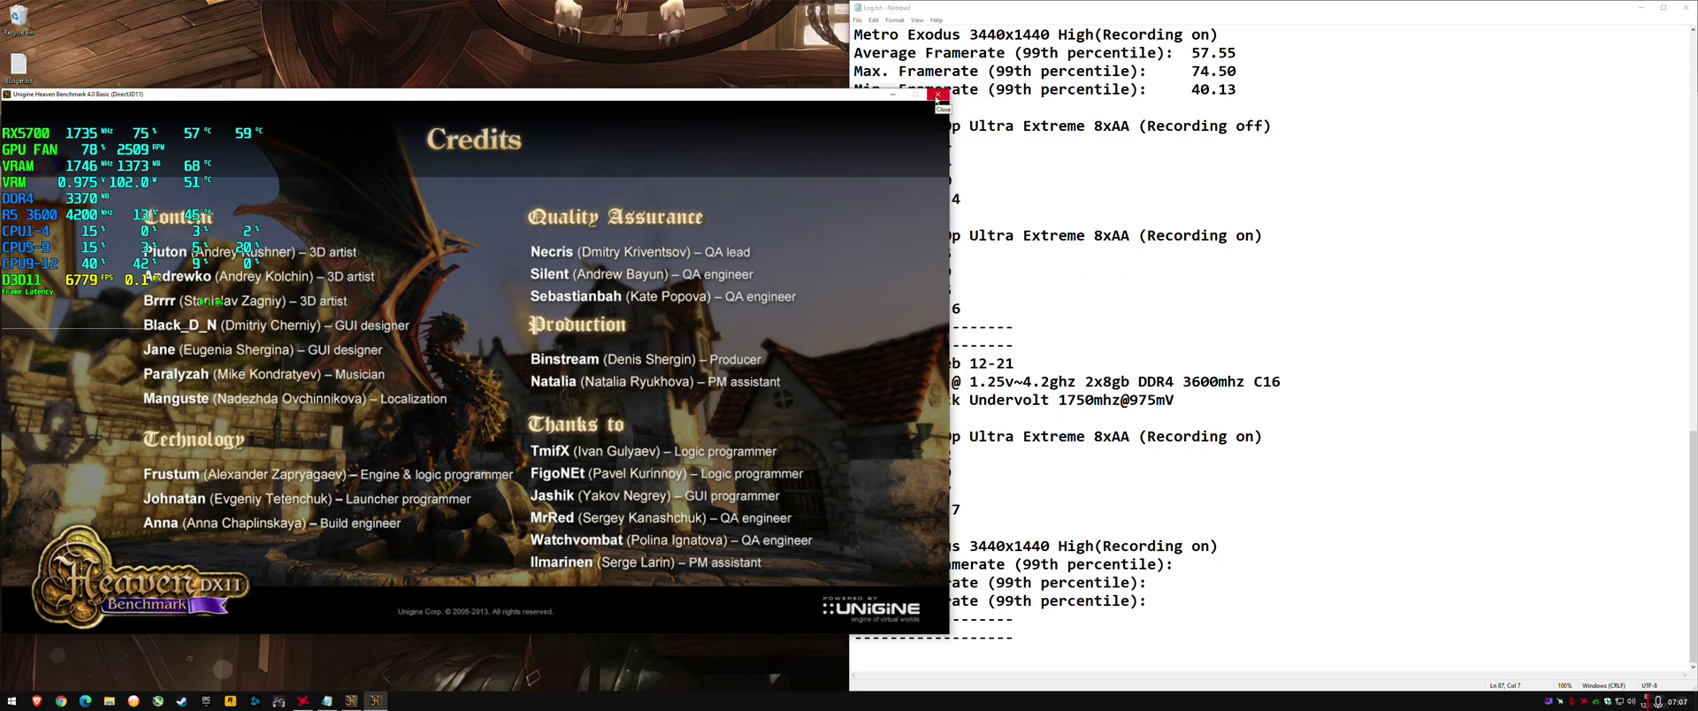
- Launch Benchmark.exe from C:\Program Files\Epic Games\MetroExodus and close the file browser
left_click(109, 701)
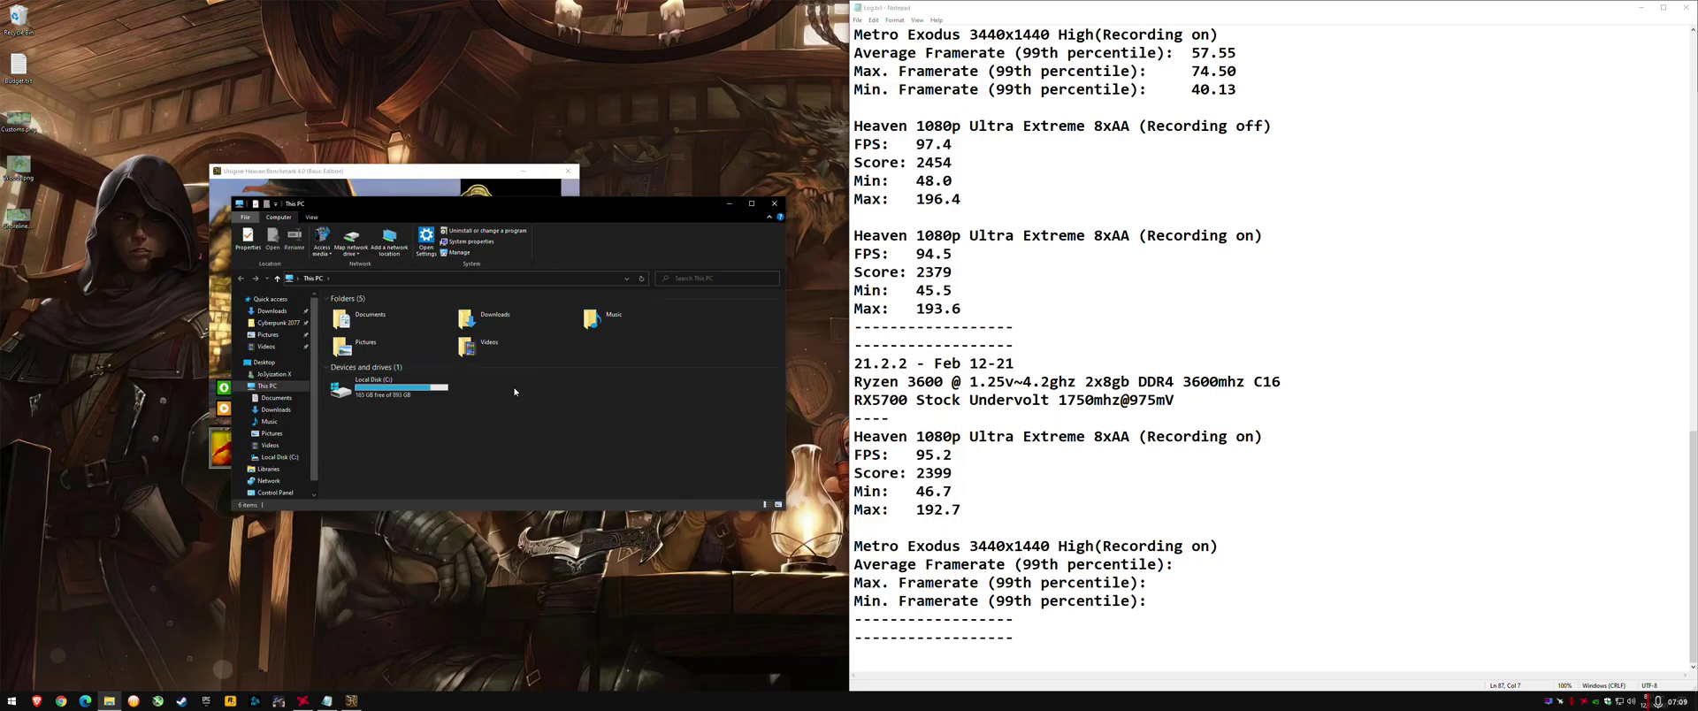
double_click(389, 387)
left_click(391, 414)
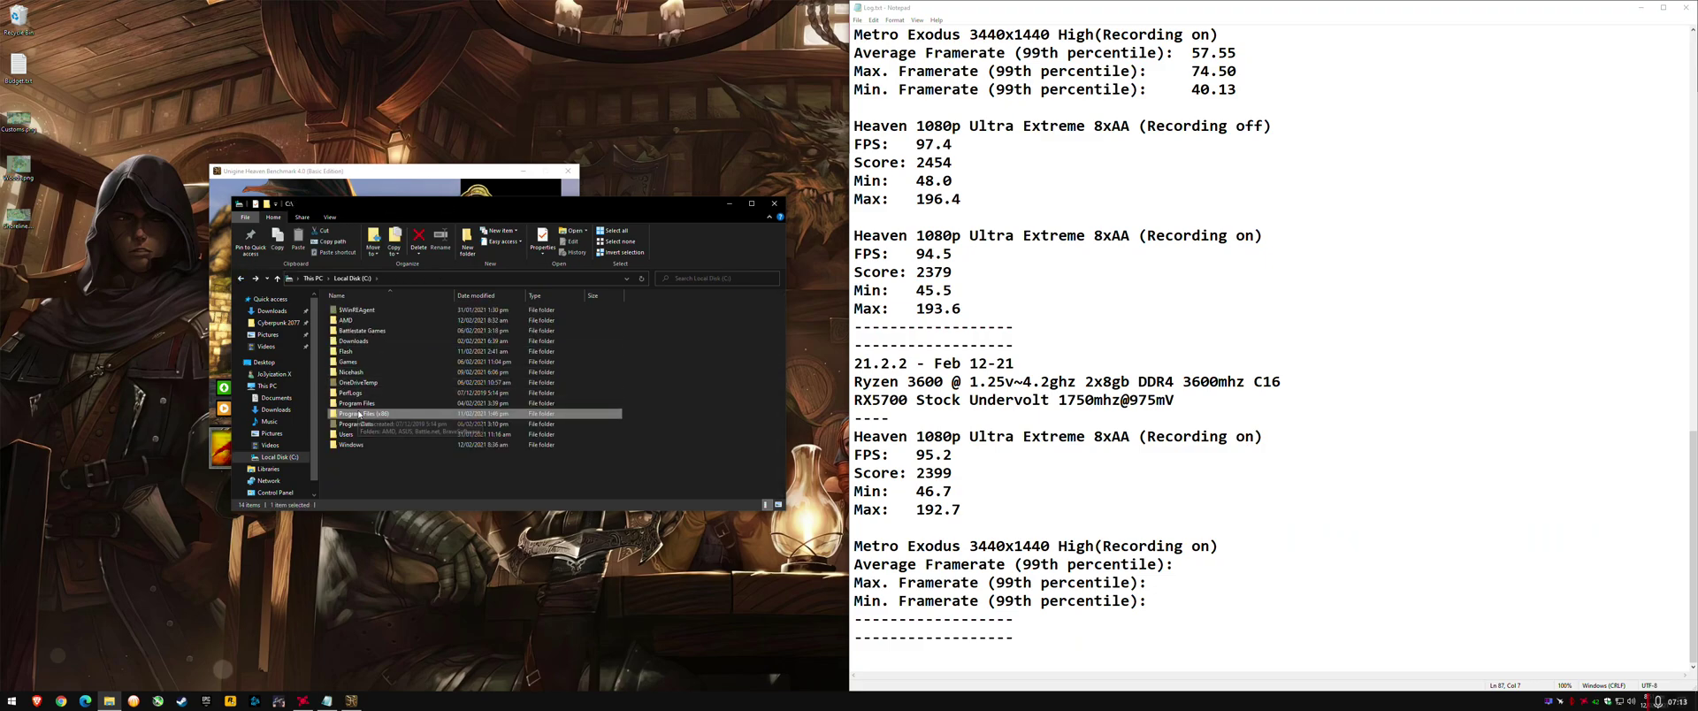
double_click(359, 402)
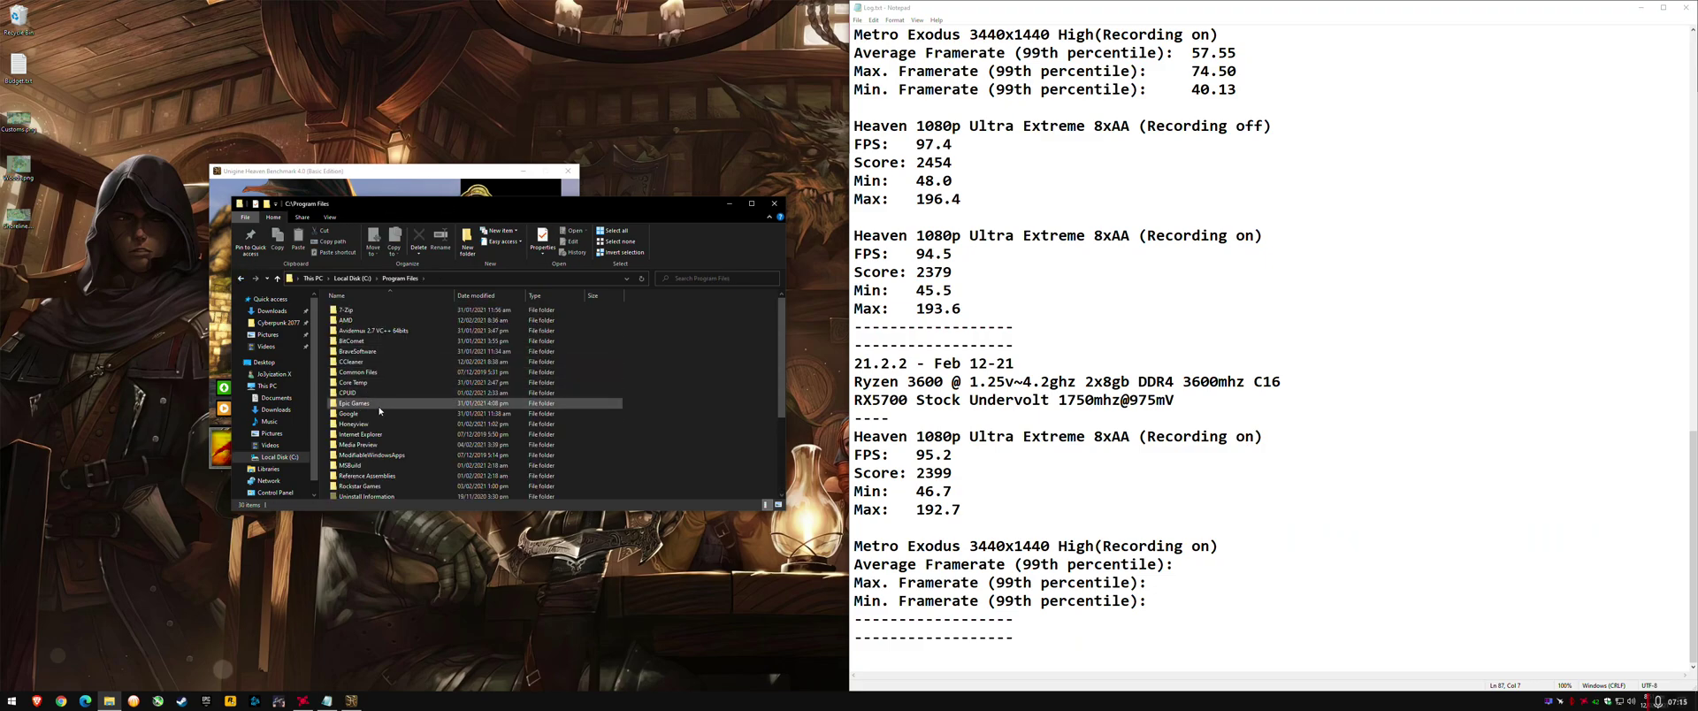
double_click(380, 403)
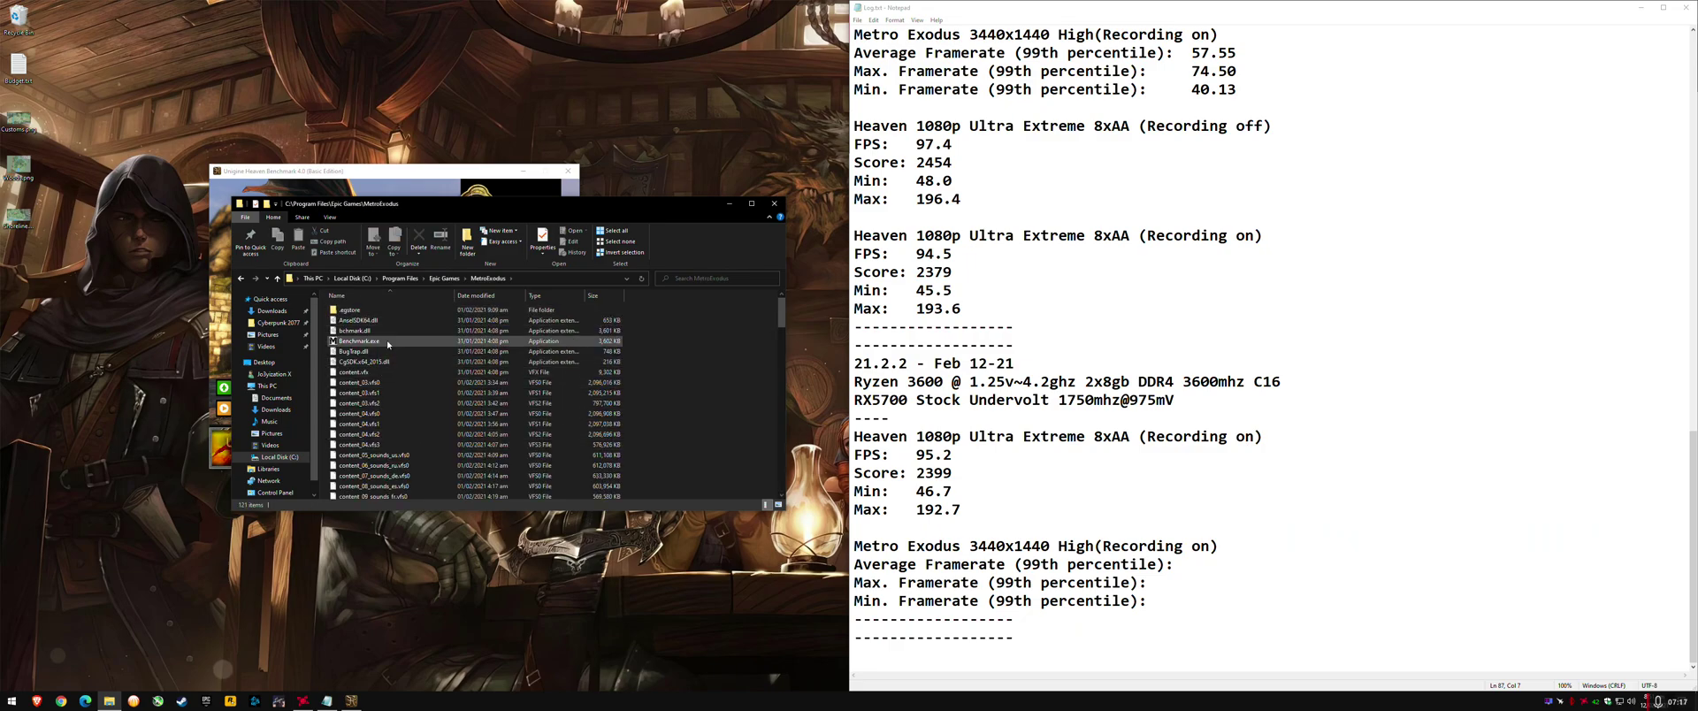
double_click(385, 340)
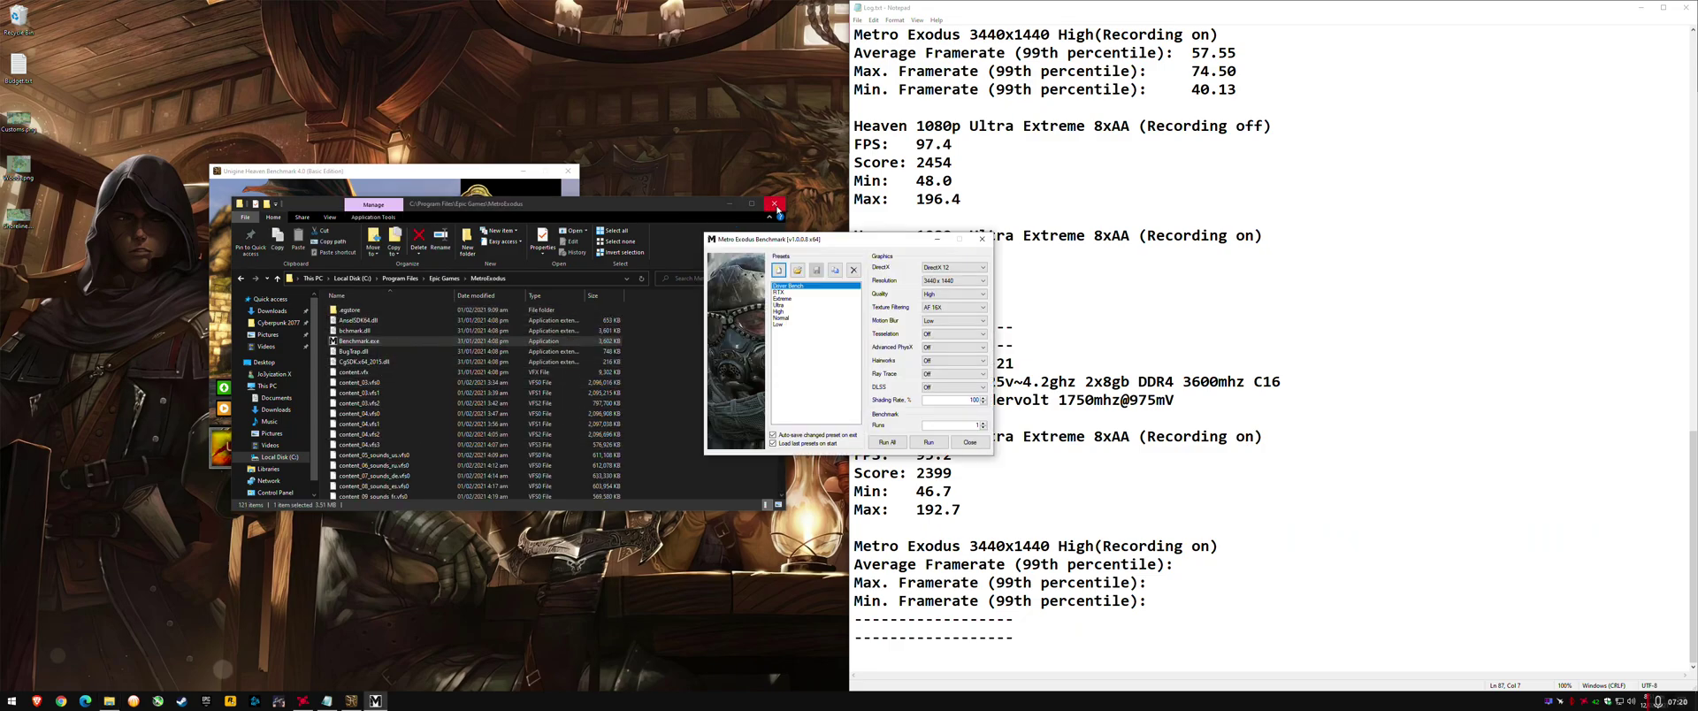
left_click(775, 206)
- Close the Heaven launcher and reposition the Metro Exodus Benchmark window on the cleared desktop
left_click_drag(829, 241, 493, 274)
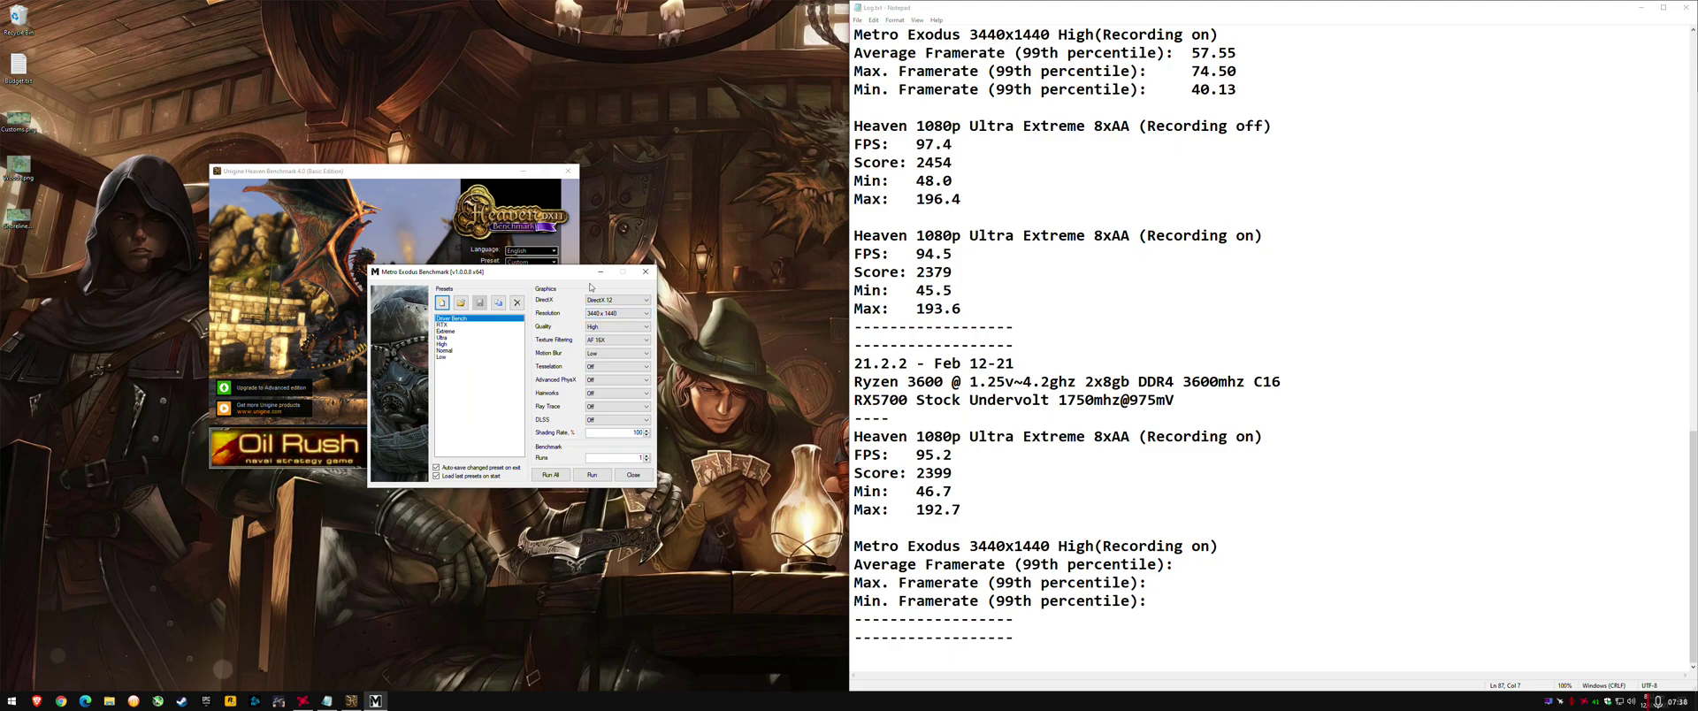
left_click(568, 171)
left_click_drag(529, 275, 444, 235)
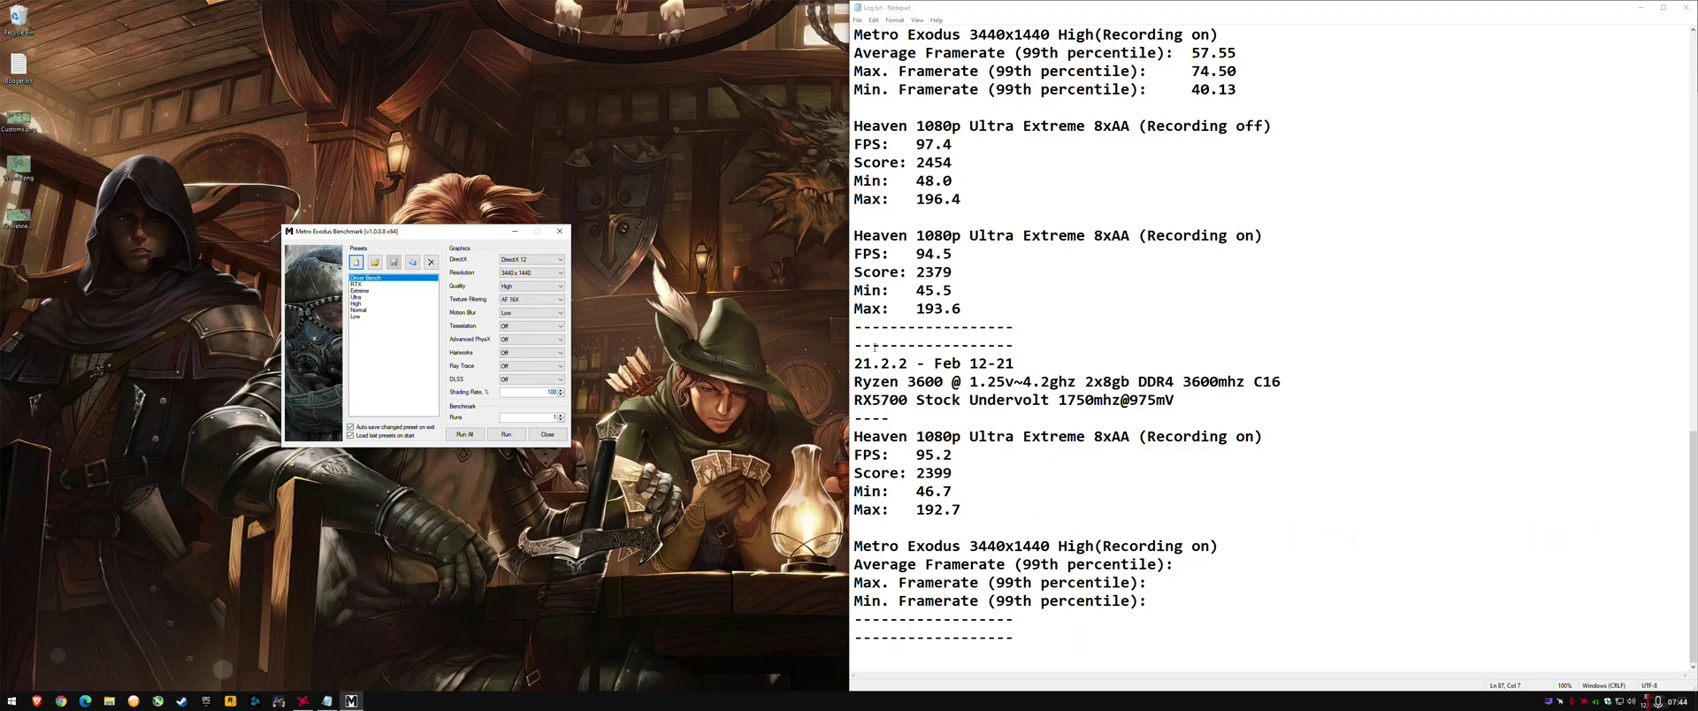
- Check the earlier entries in the log and run the Metro Exodus benchmark at 3440 x 1440 with High quality
left_click(1056, 254)
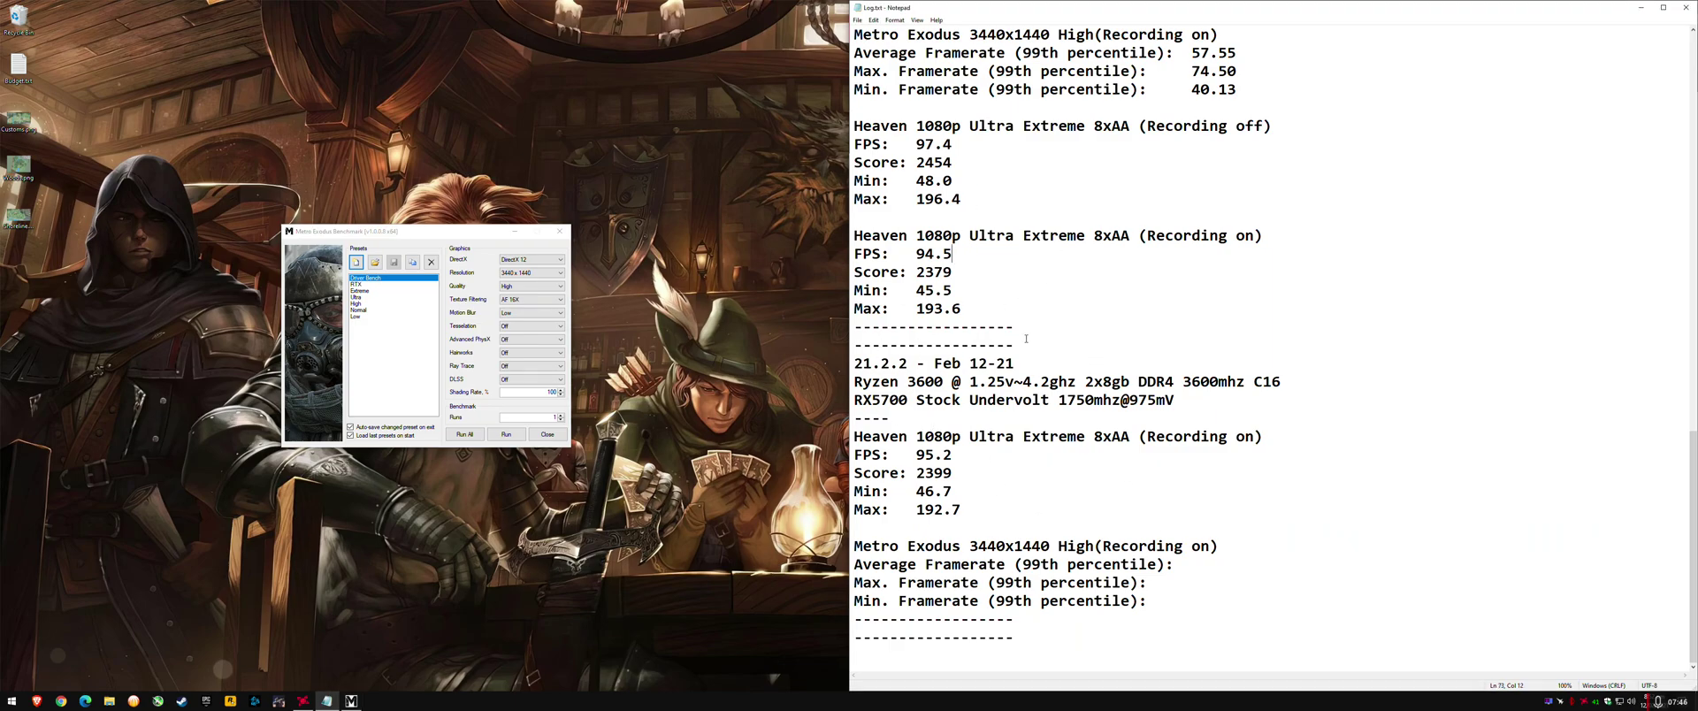
scroll(1048, 230, "up", 2)
scroll(1075, 381, "down", 2)
left_click(510, 435)
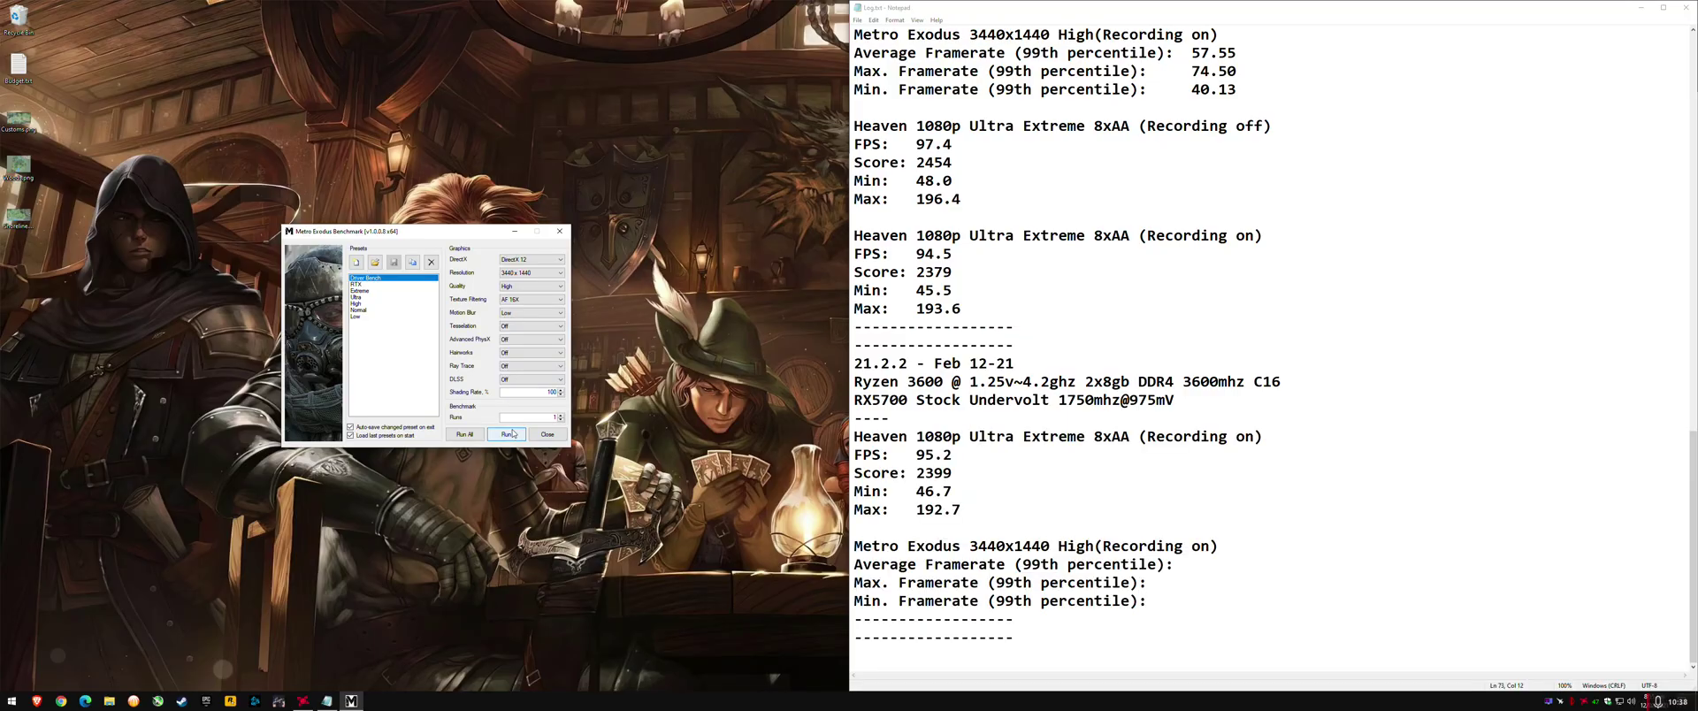
left_click(512, 435)
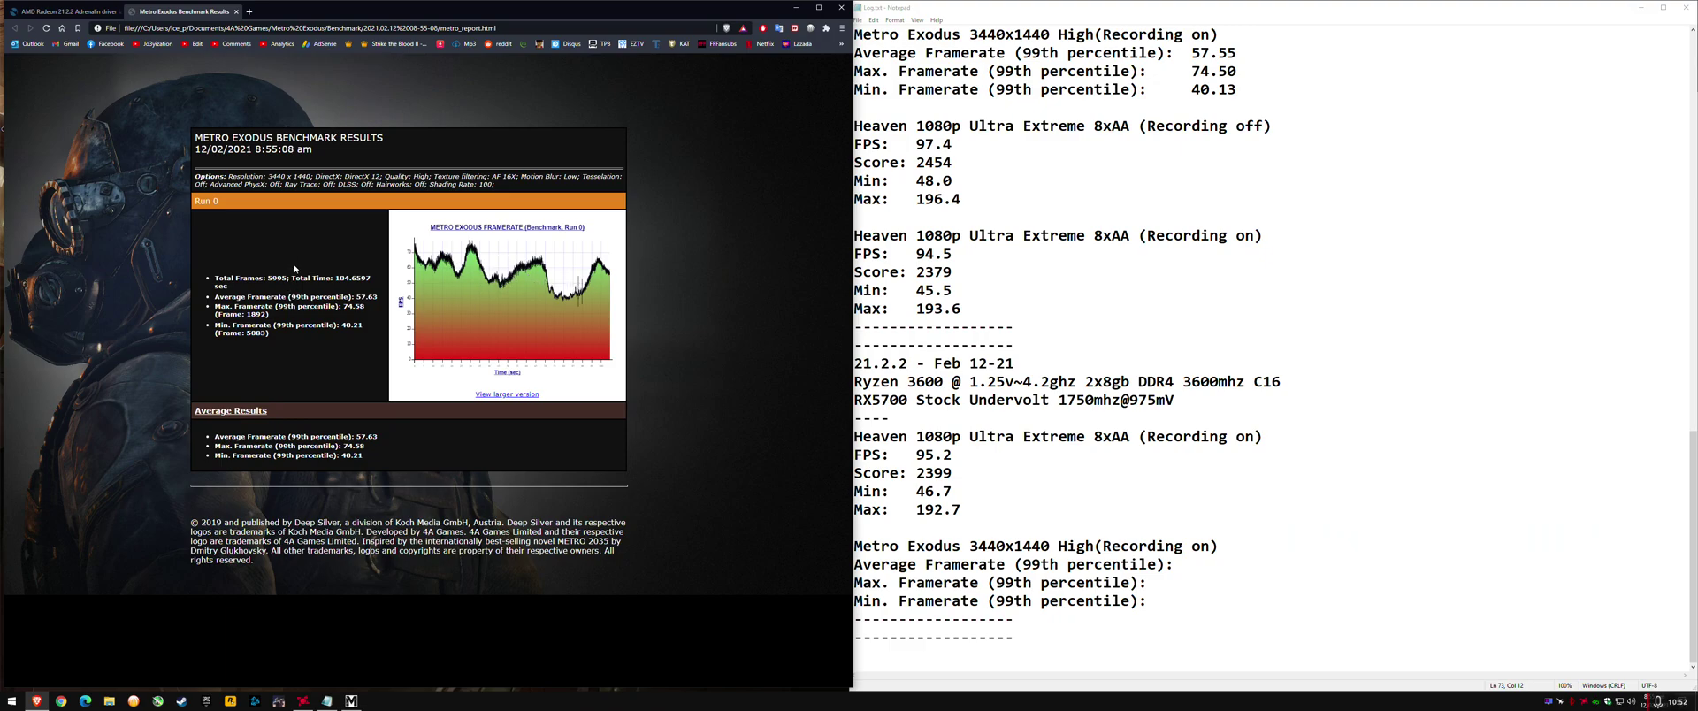
- Compare the average, maximum and minimum framerates in the Metro Exodus report with the 21.2.1 "Recording on" entries in the log
left_click_drag(215, 281, 376, 329)
left_click(376, 329)
left_click_drag(215, 433, 378, 458)
left_click(467, 440)
scroll(1135, 392, "up", 4)
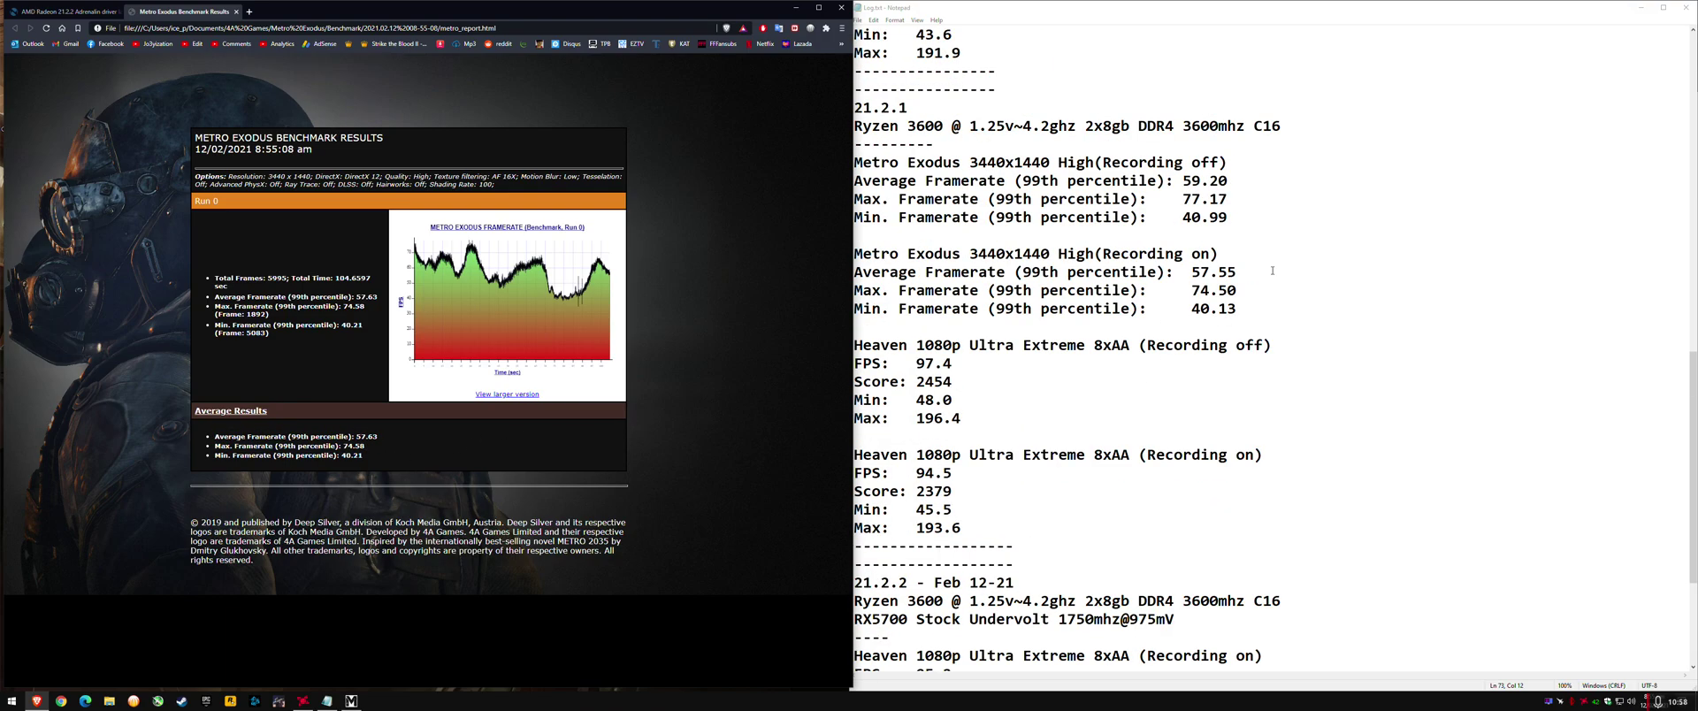
double_click(1214, 273)
scroll(1124, 425, "down", 3)
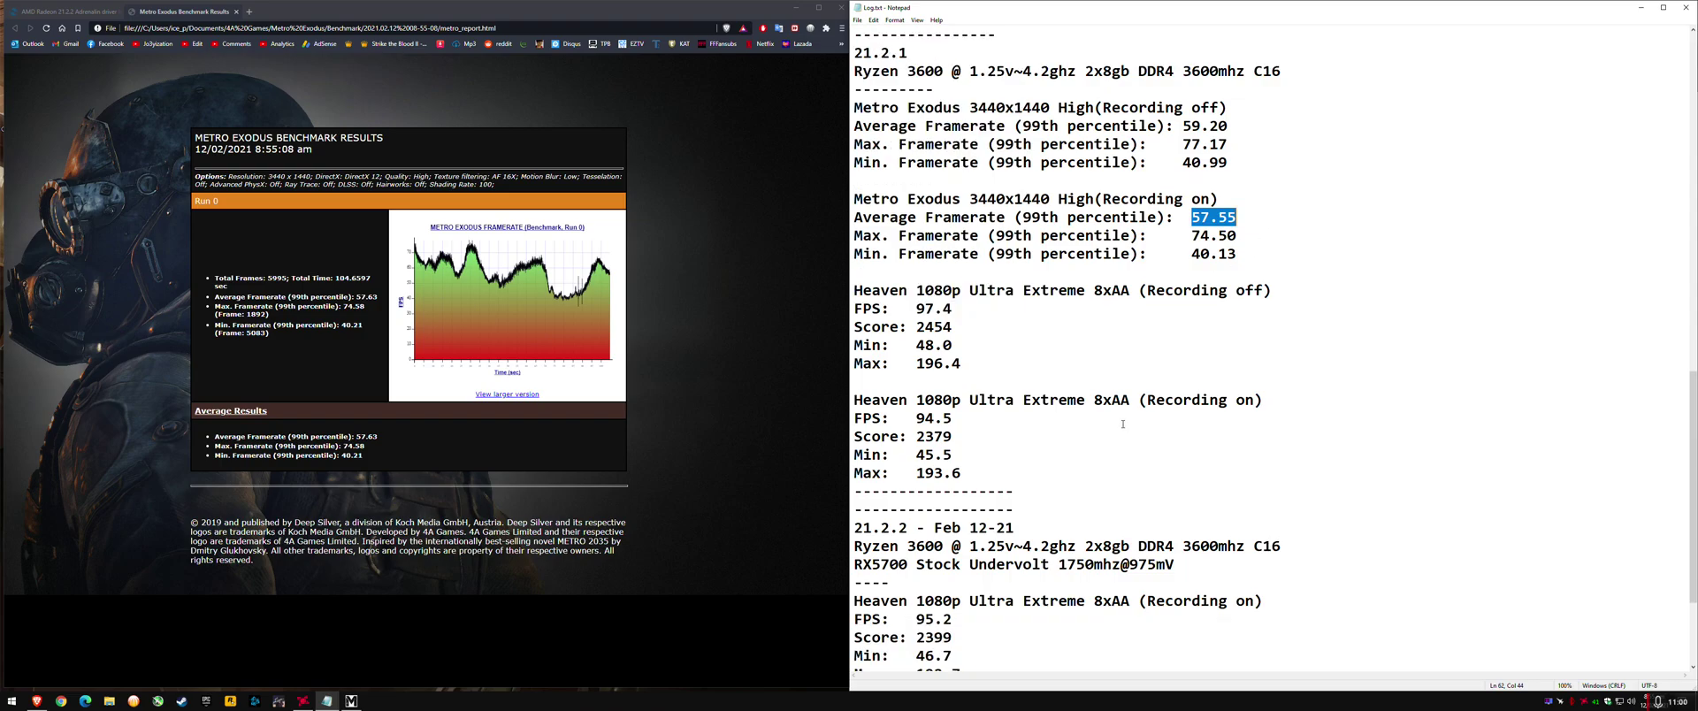
scroll(1124, 424, "up", 4)
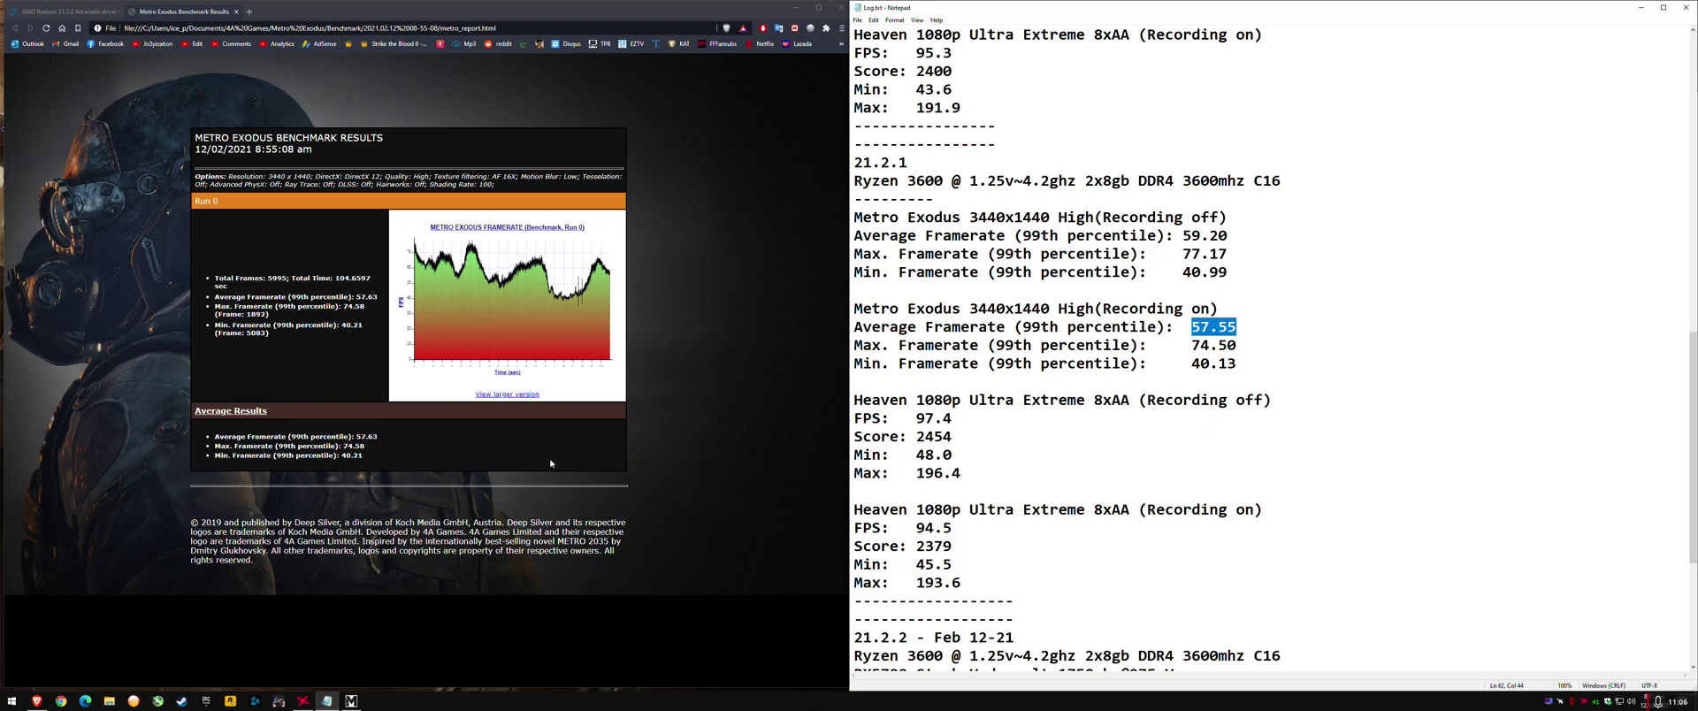
left_click_drag(363, 456, 354, 456)
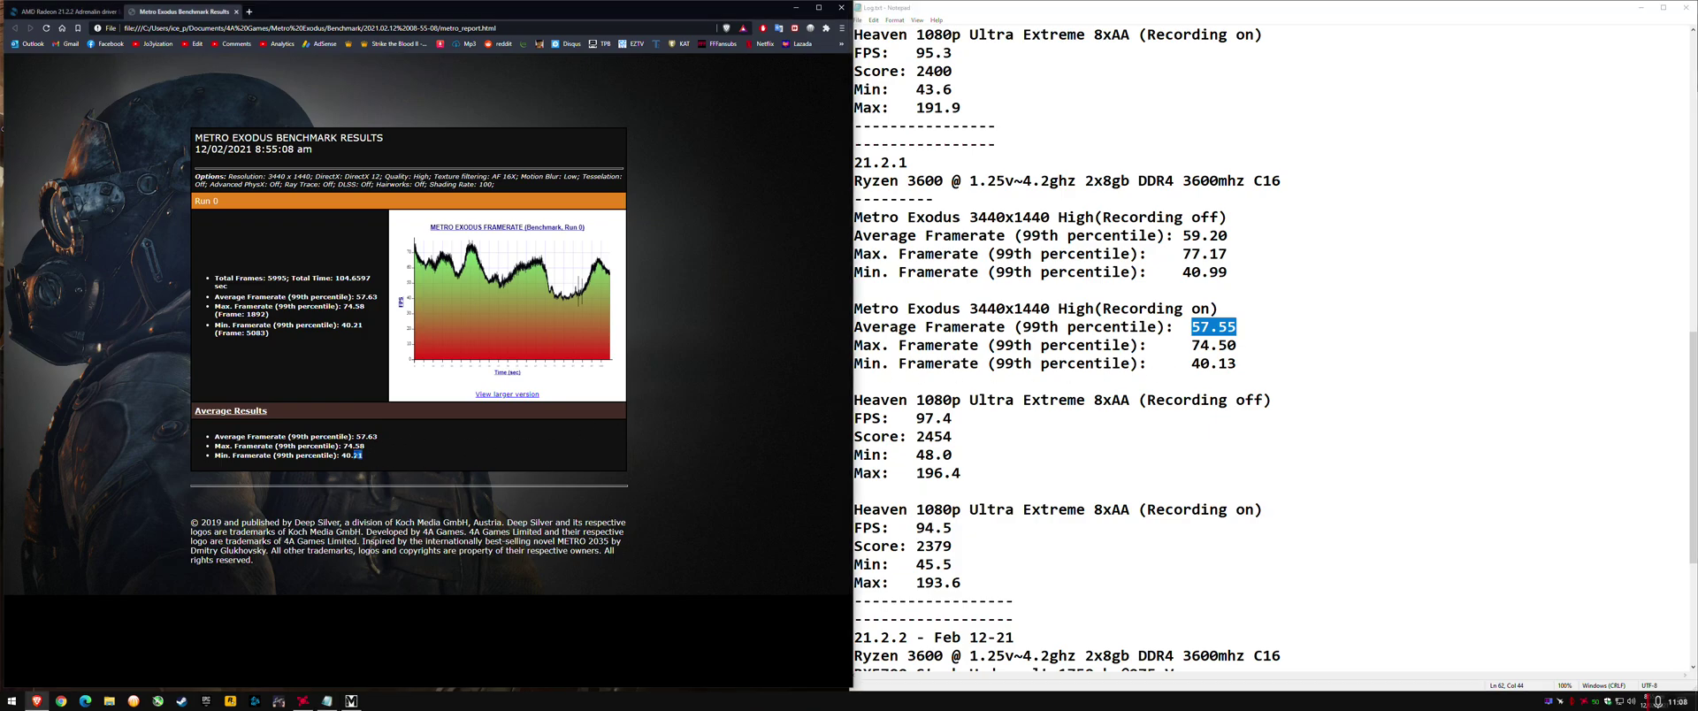
scroll(1226, 461, "down", 5)
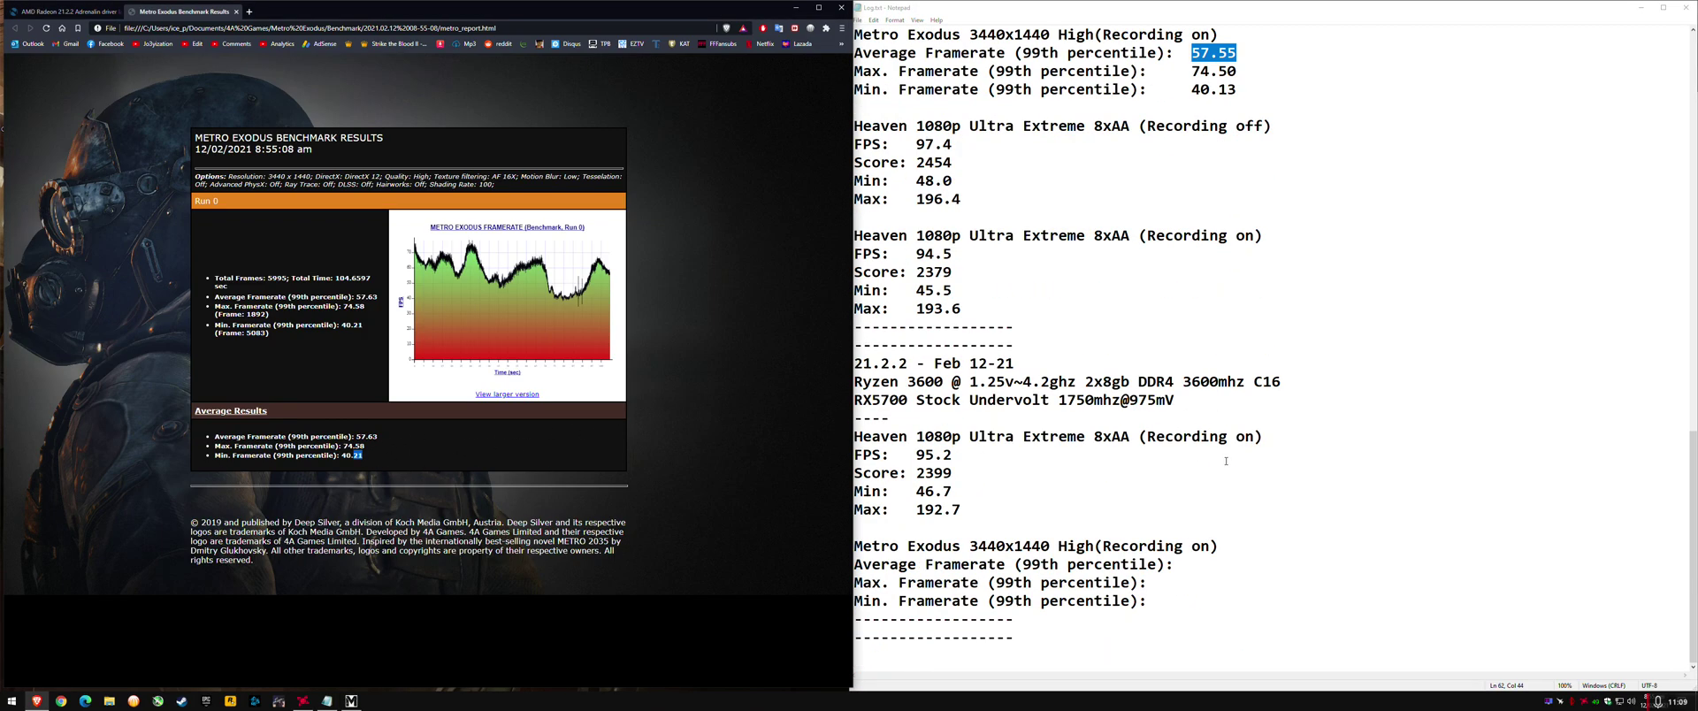
- Record the 21.2.2 Metro Exodus framerates in the log as average 57.63, maximum 74.58 and minimum 40.21
left_click(1203, 563)
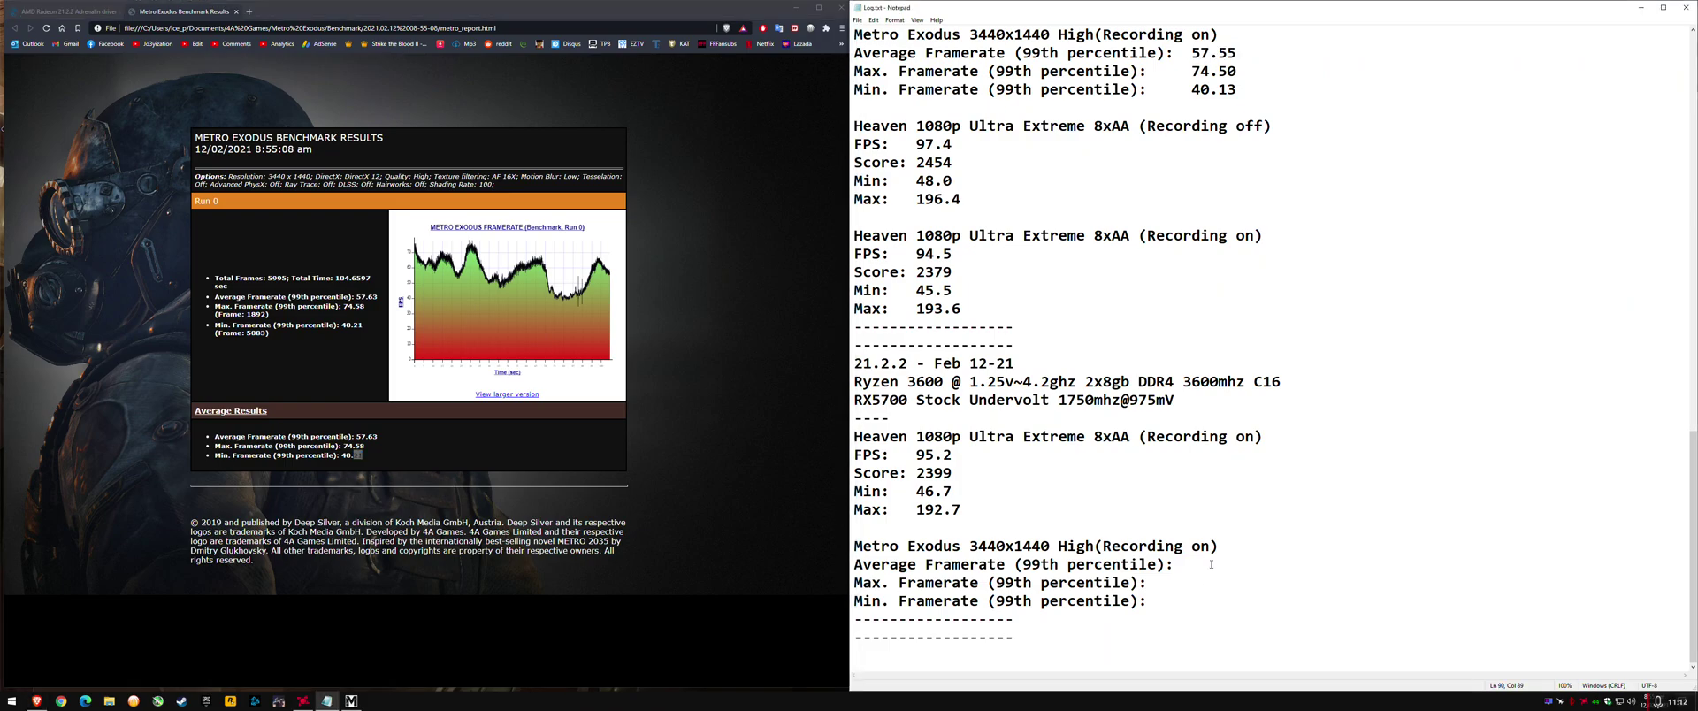
type("57")
type(".63")
type("74")
type(".58")
key("Down")
type("40.21")
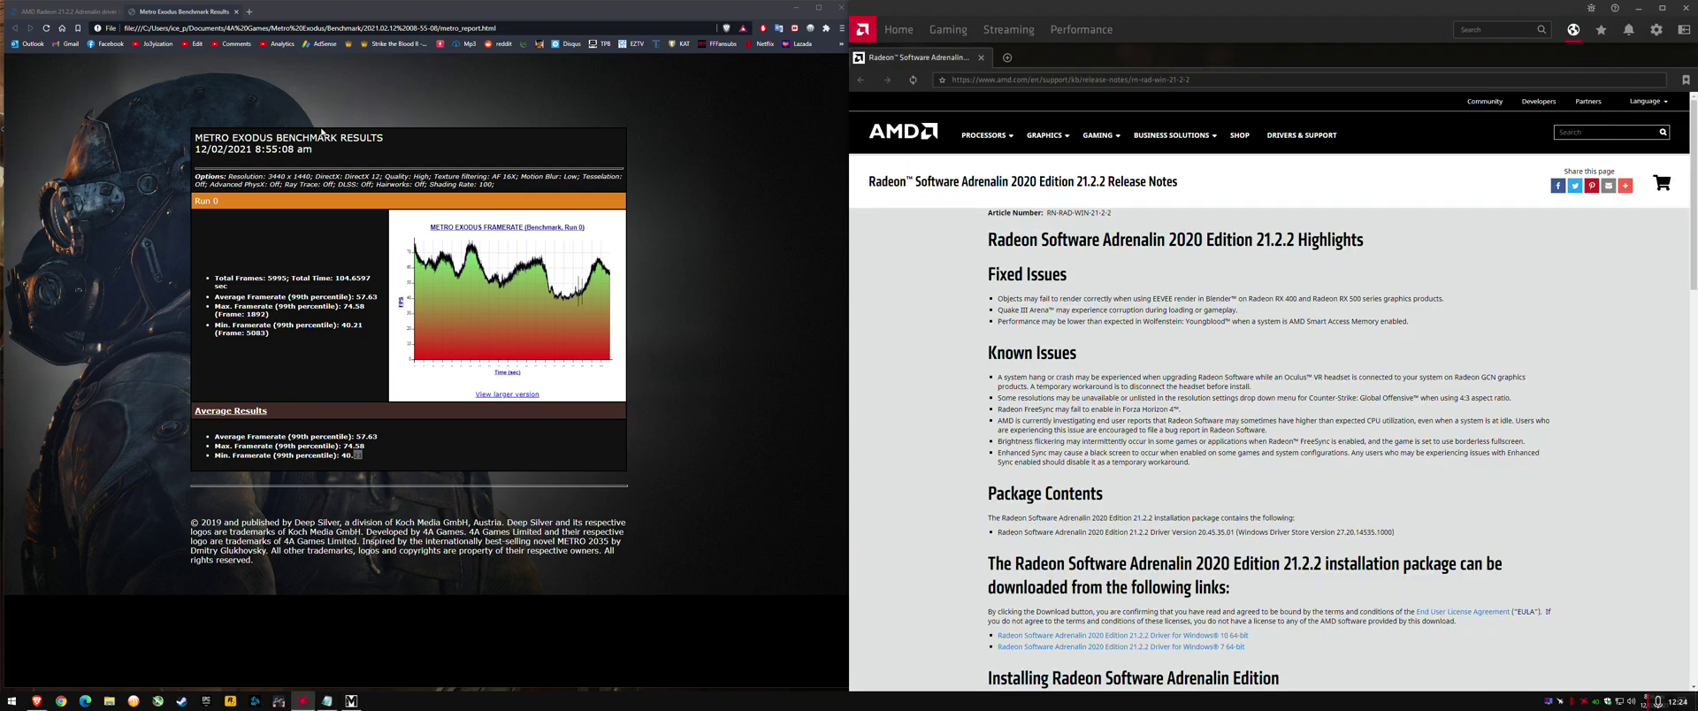
- Review the Hotkeys, global Graphics and General settings in Radeon Software, including the recording options and preferences
left_click(1656, 29)
left_click(1056, 59)
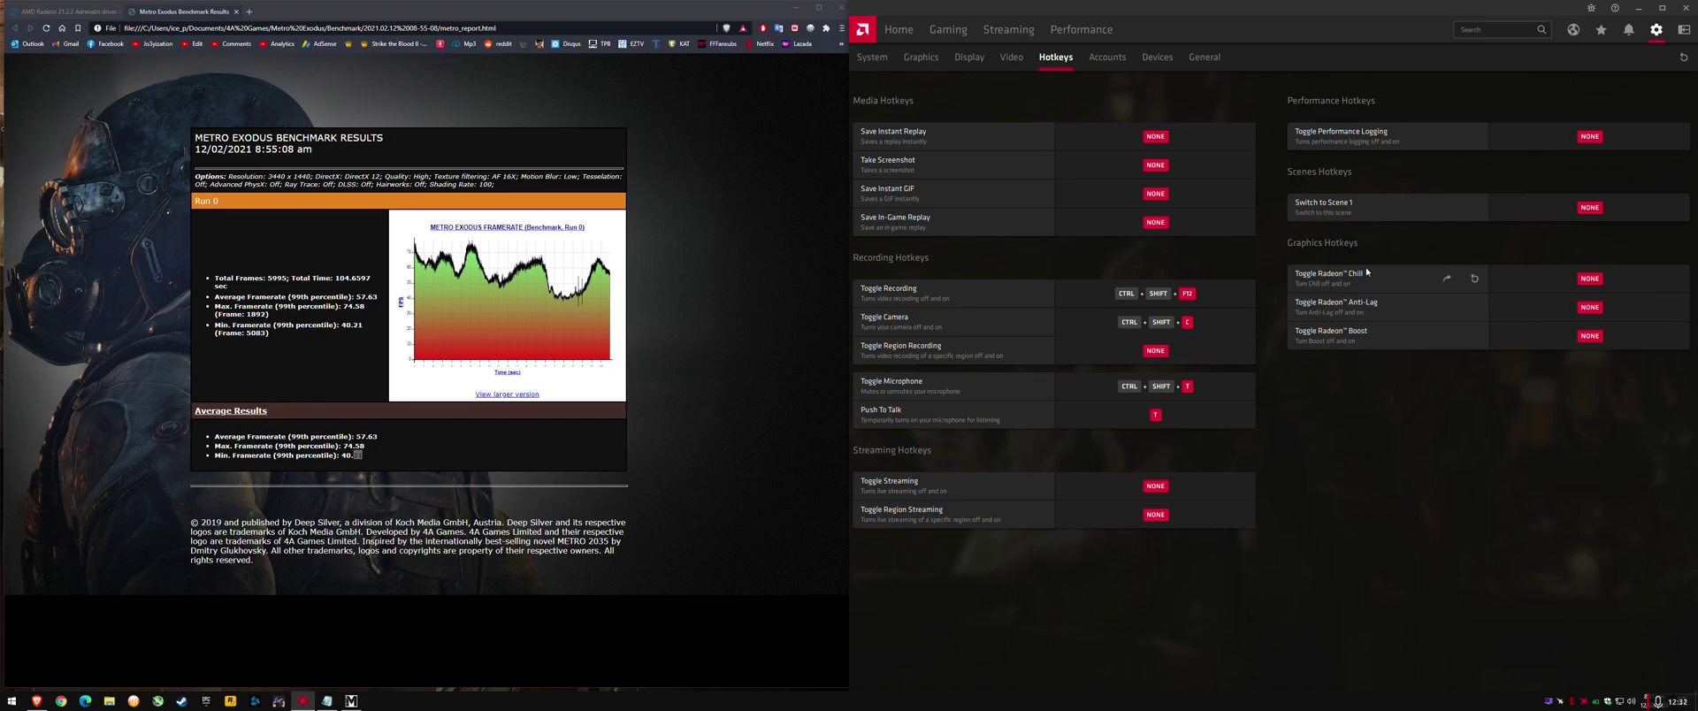
left_click(920, 57)
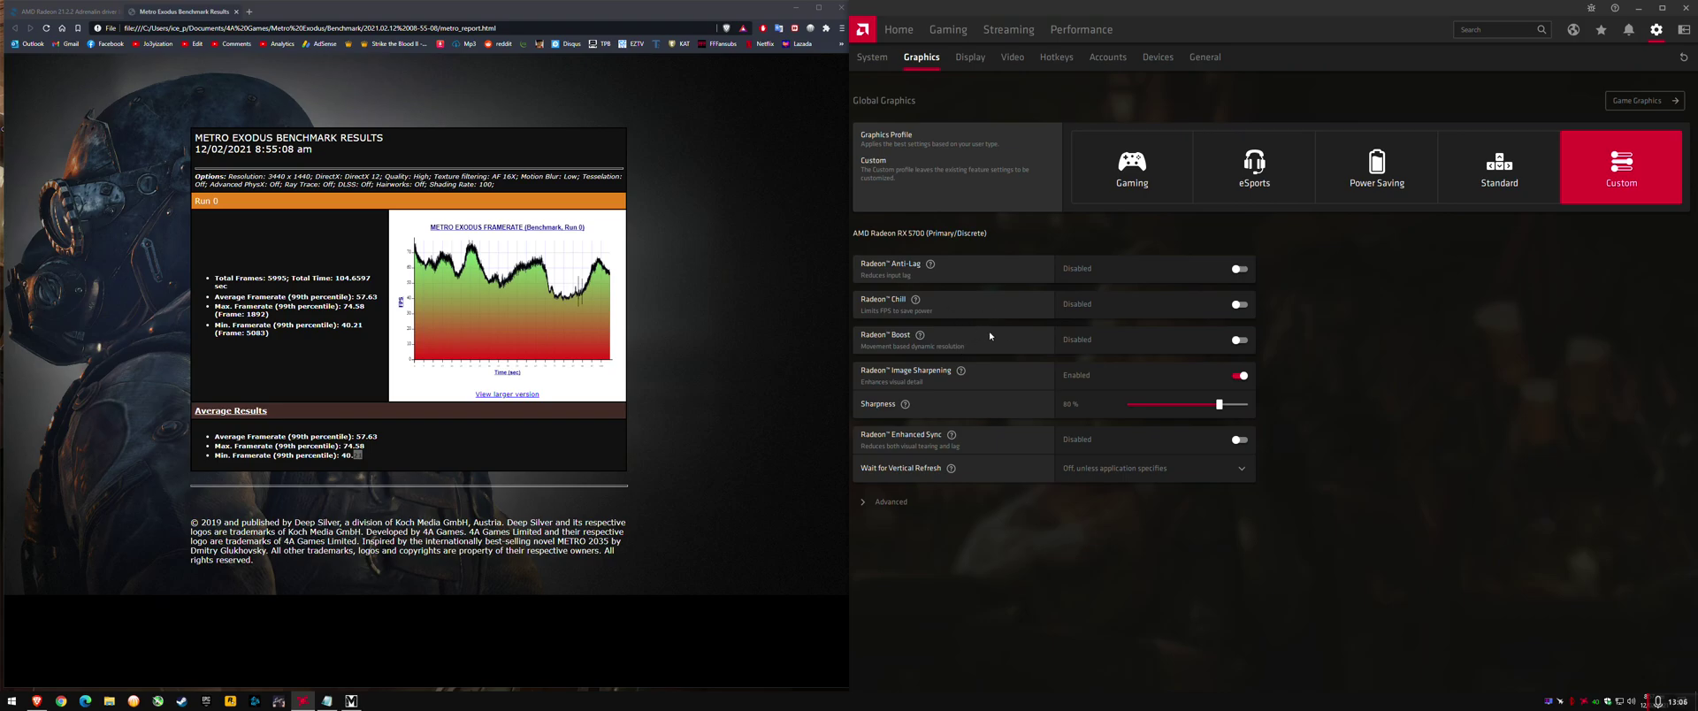
left_click(1204, 57)
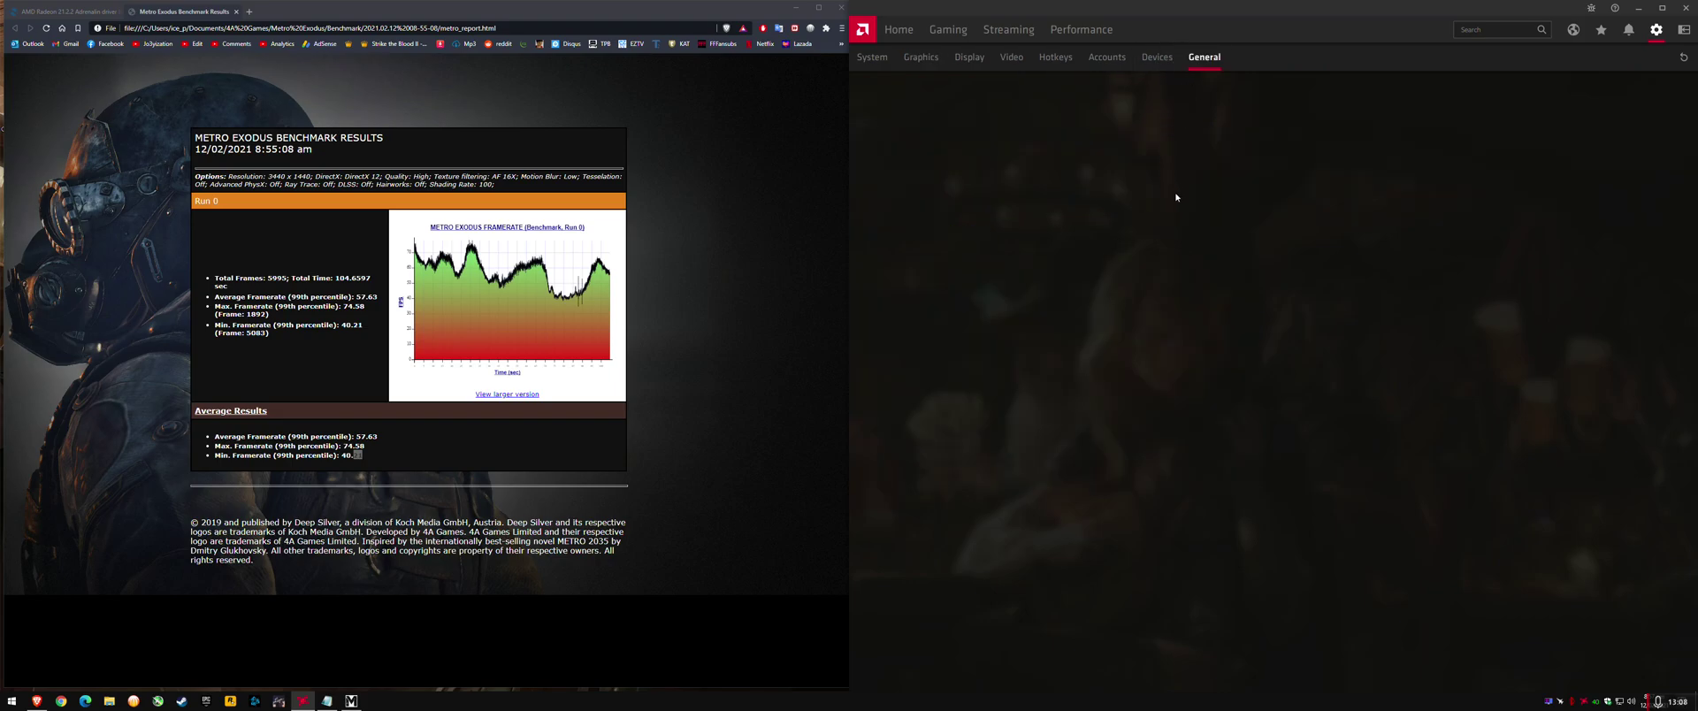
scroll(1528, 323, "down", 3)
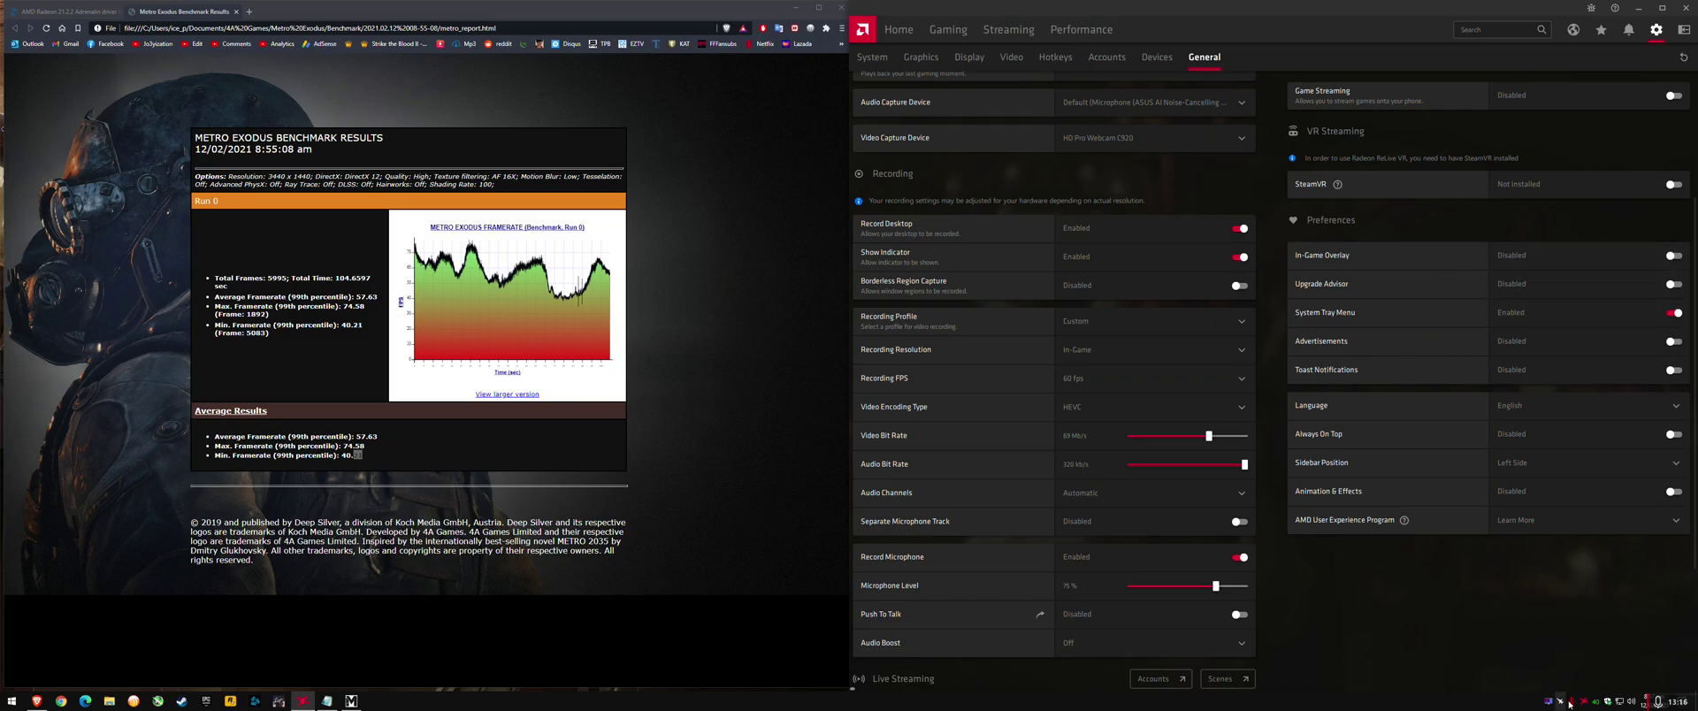
- Check the GPU clock, power and fan settings in MSI Afterburner and the manual GPU and fan tuning in Radeon Software
left_click_drag(1224, 379, 1150, 148)
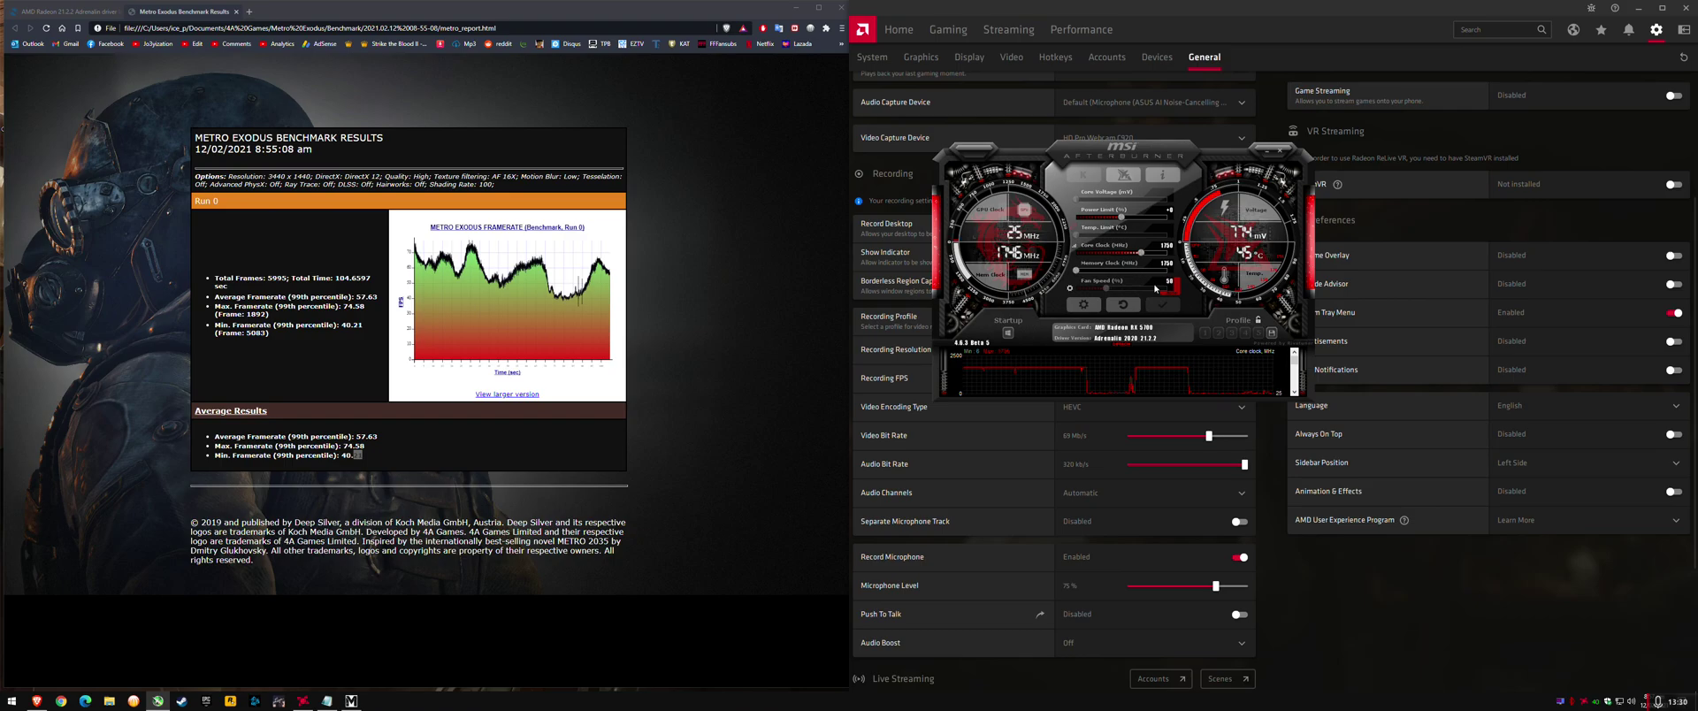
left_click(1082, 307)
left_click_drag(1168, 158, 1082, 141)
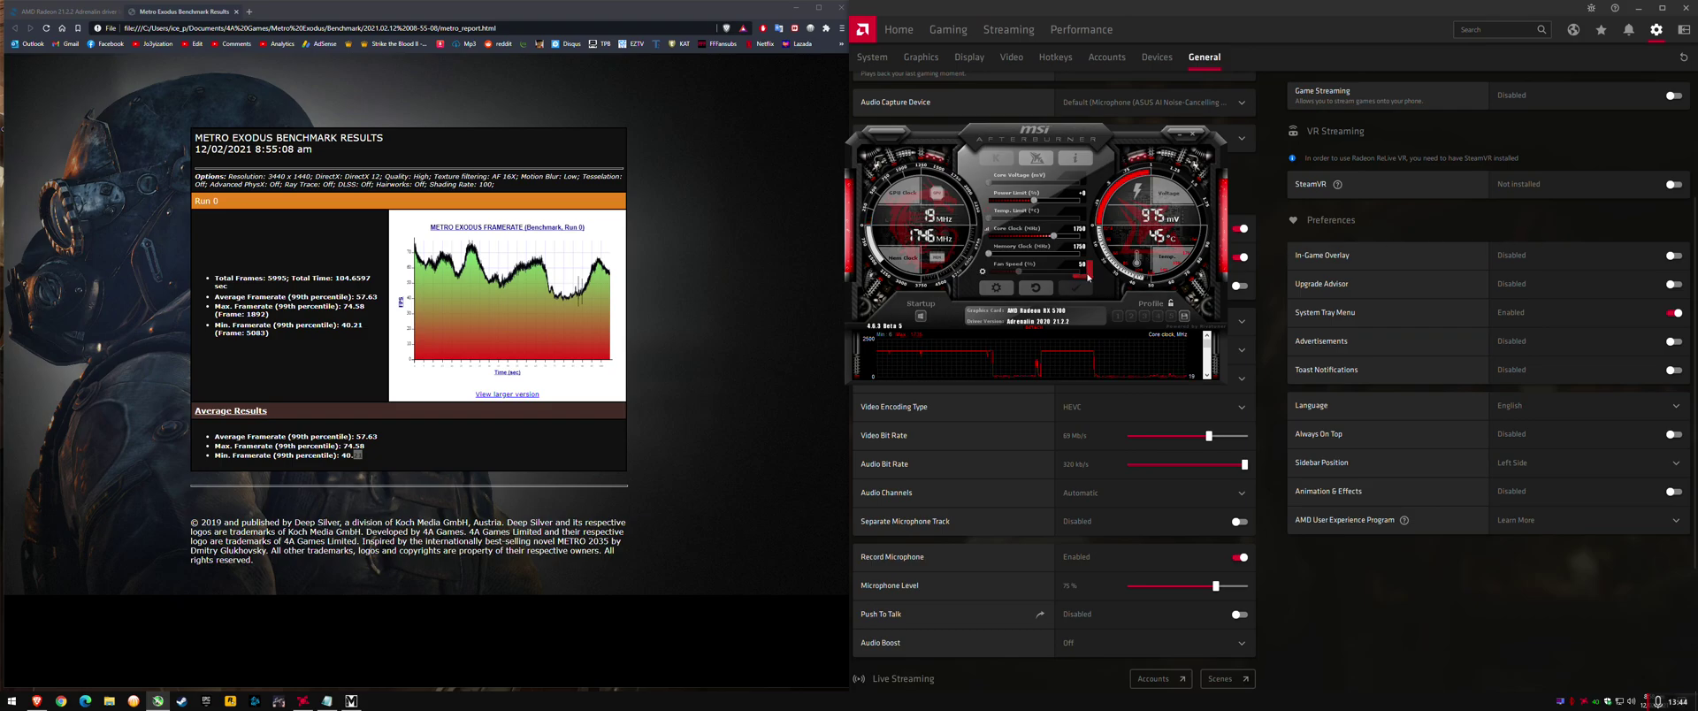
left_click(1102, 39)
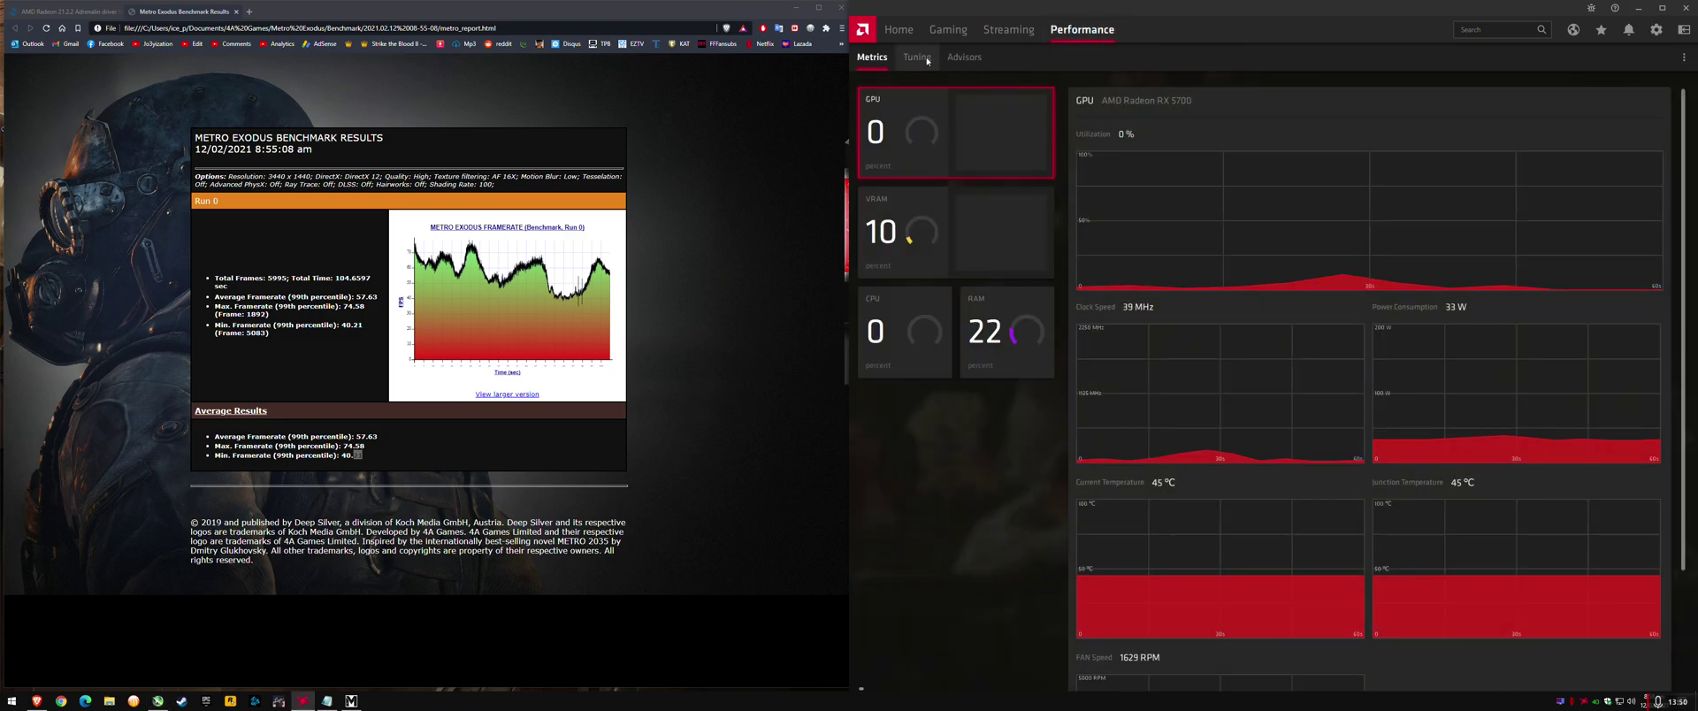
left_click(1401, 486)
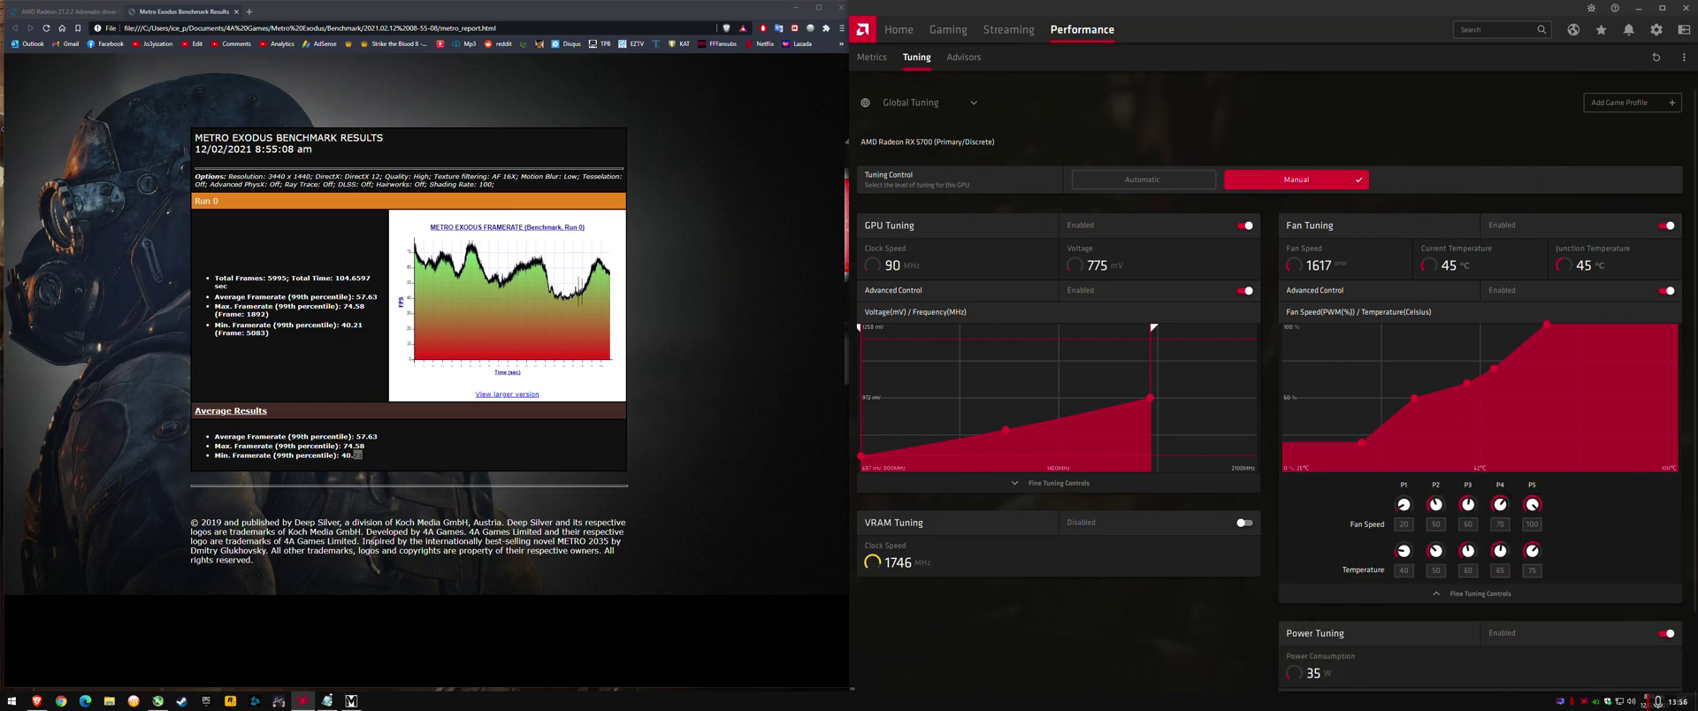
- Switch to MSI Afterburner and inspect the active hardware monitoring graphs and on-screen display options in its properties
left_click(157, 700)
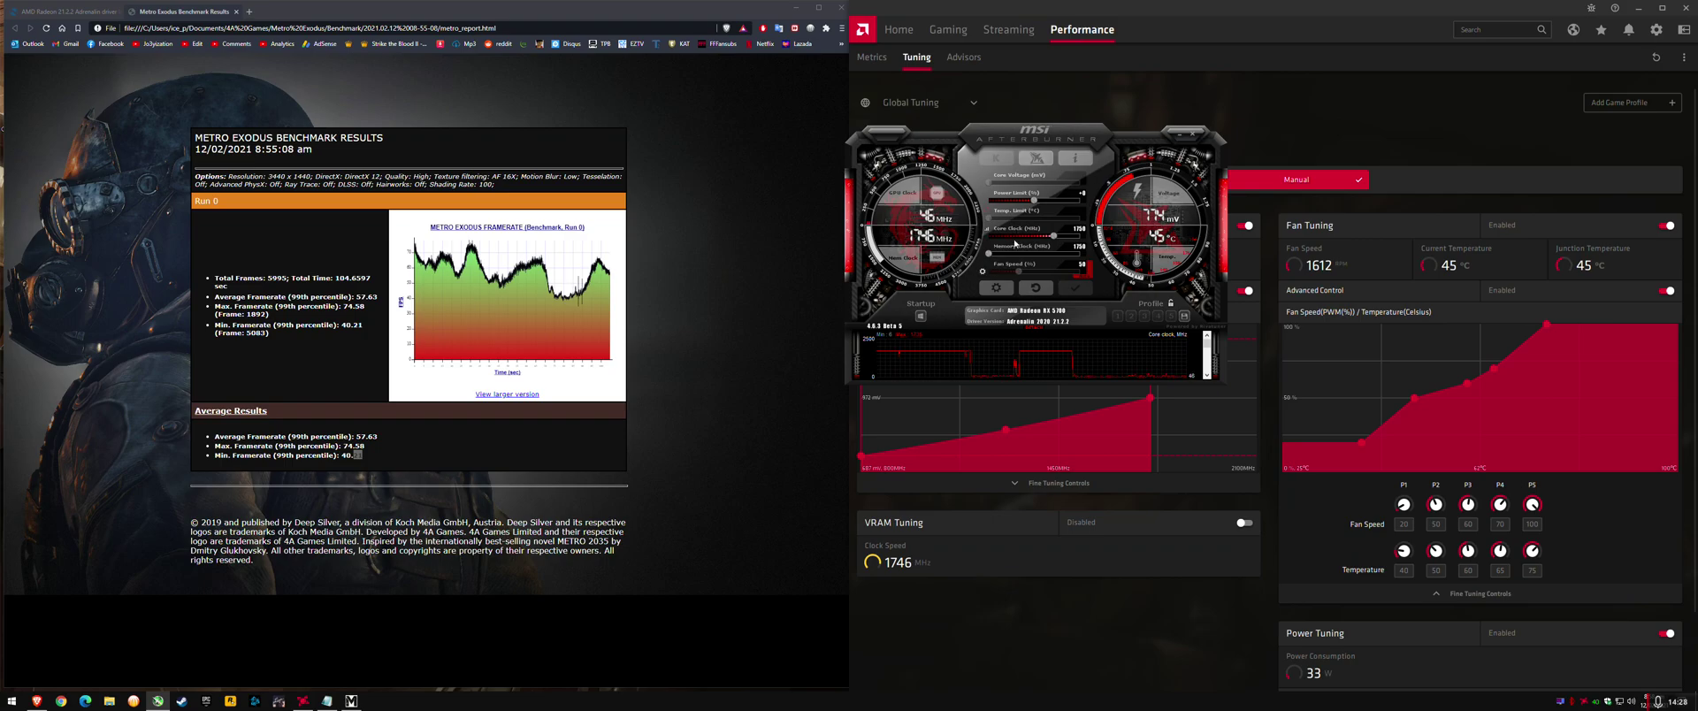
left_click(996, 288)
left_click(917, 153)
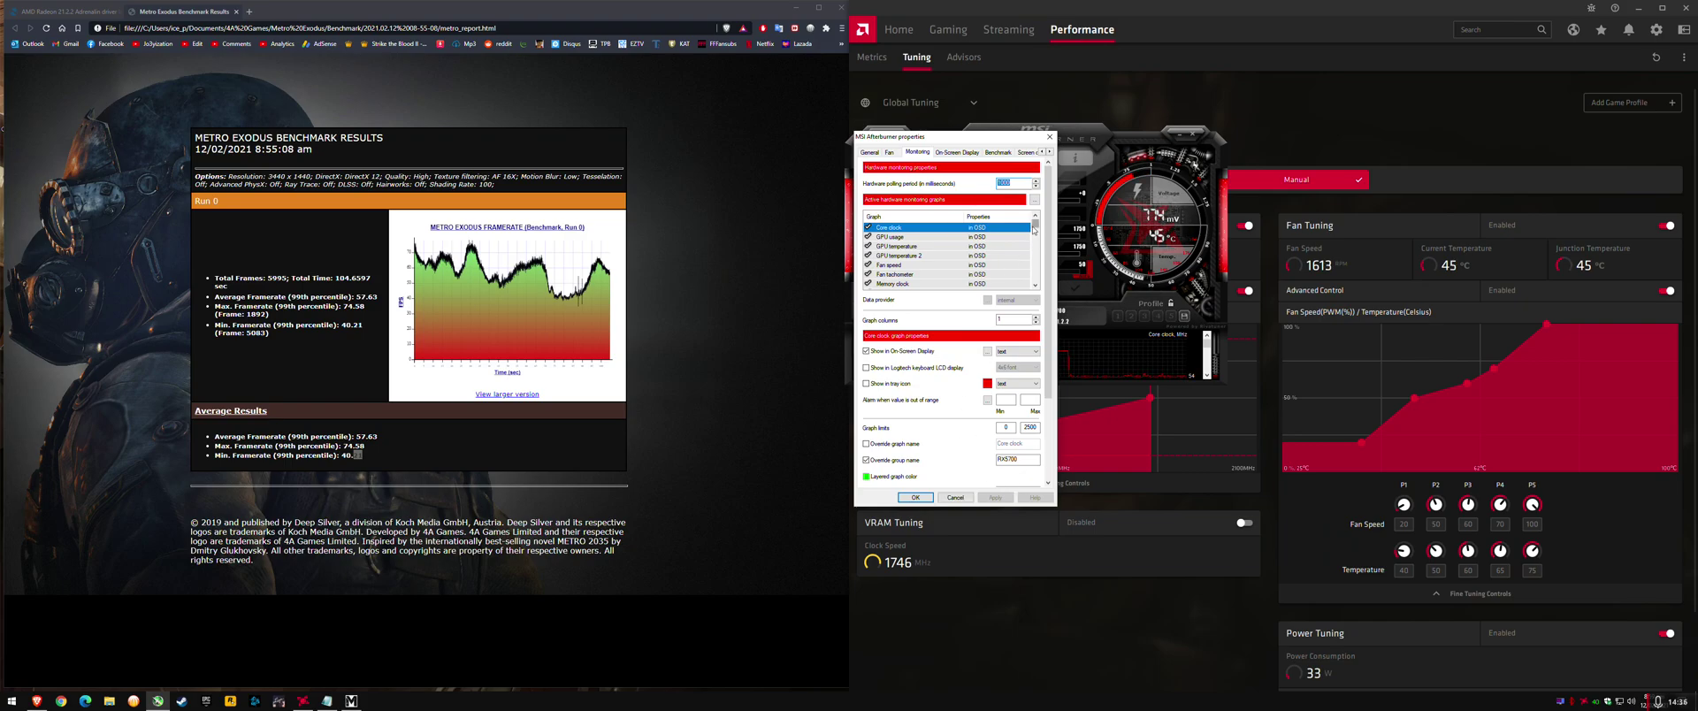
left_click(915, 497)
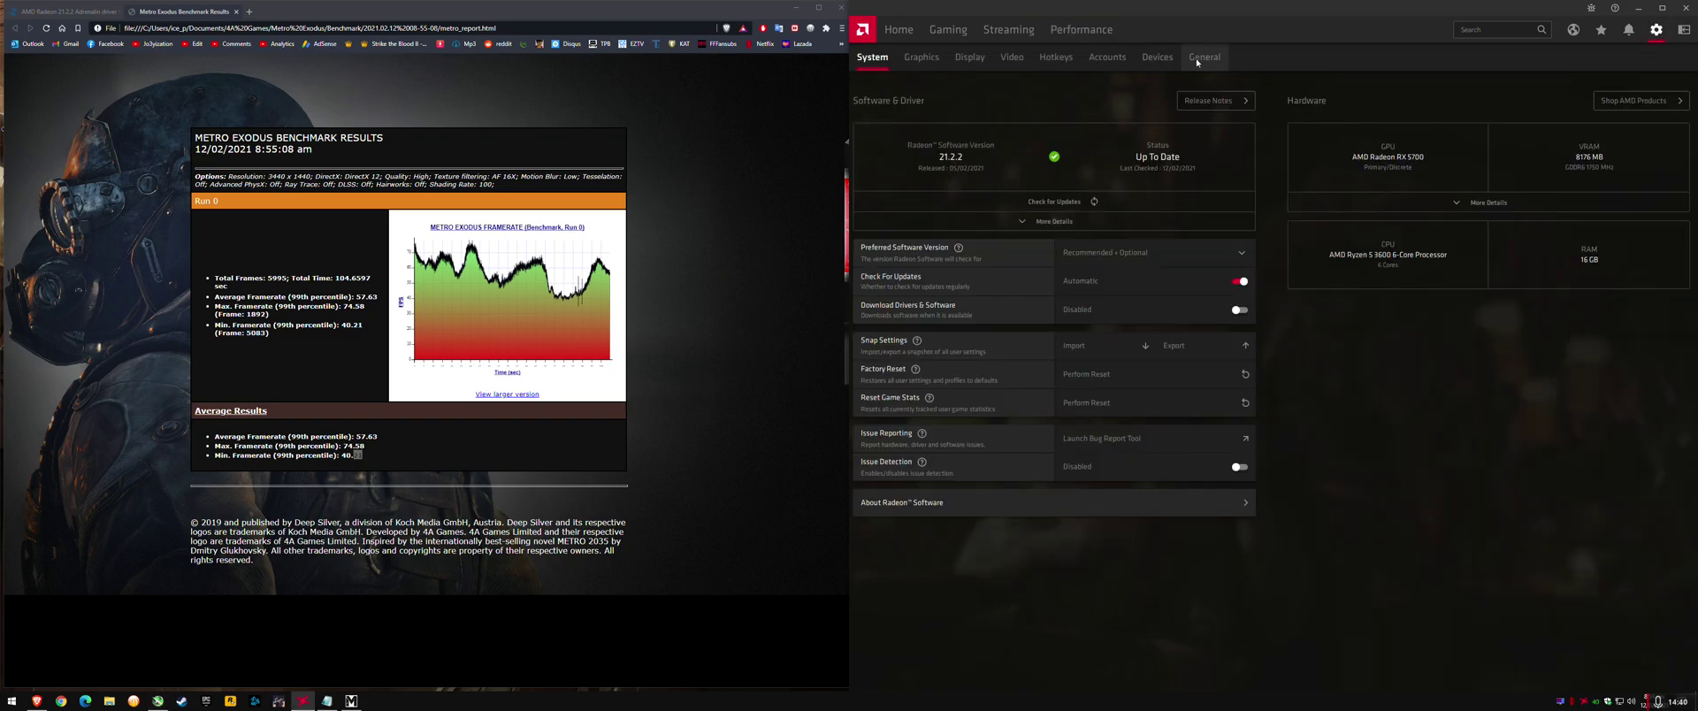
- Return to the Radeon Software settings and examine the recording and media options, the assigned hotkeys and the general preferences
left_click(1204, 57)
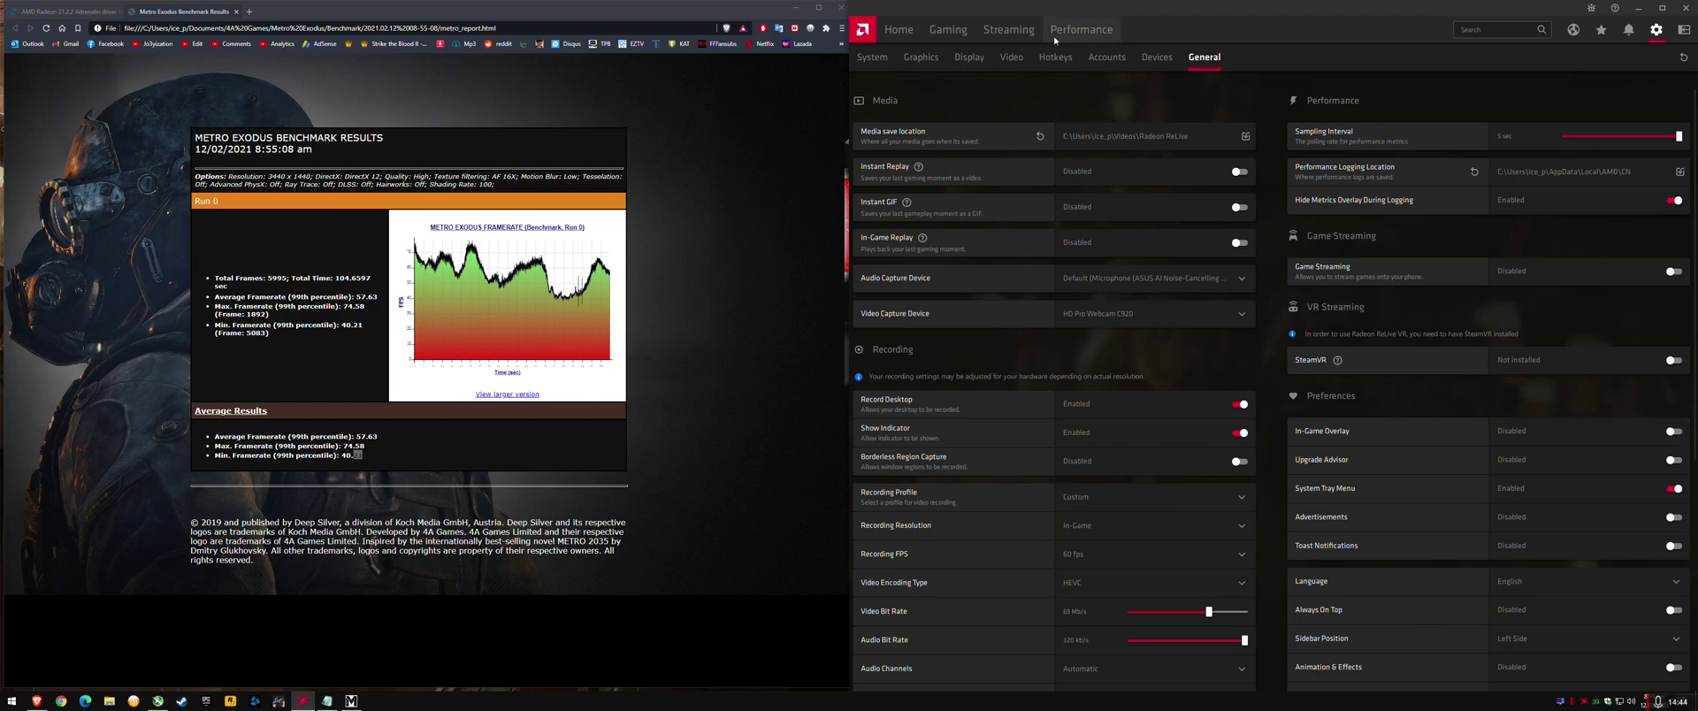
left_click(1055, 57)
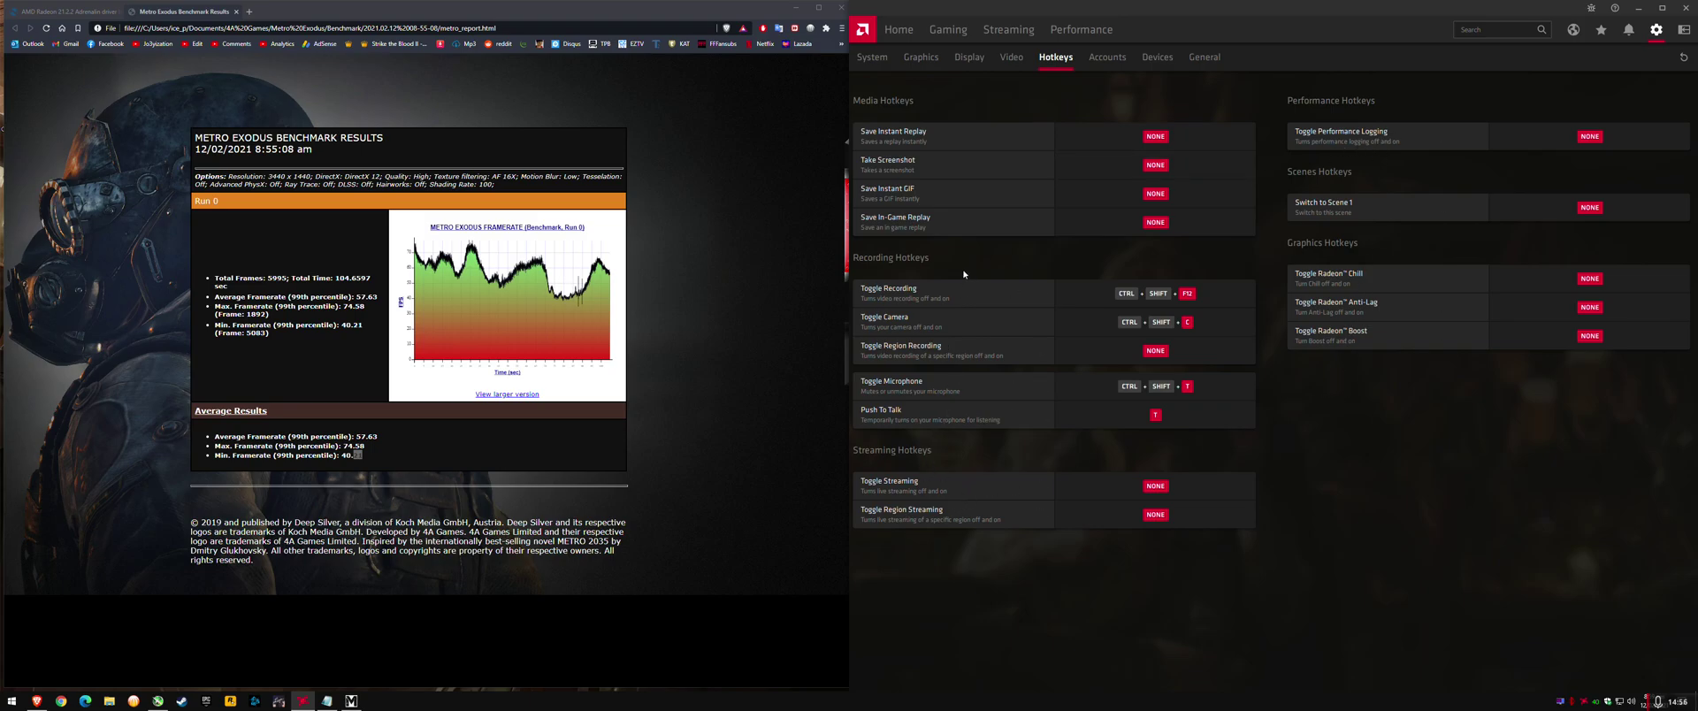
mouse_move(919, 427)
left_click(1205, 57)
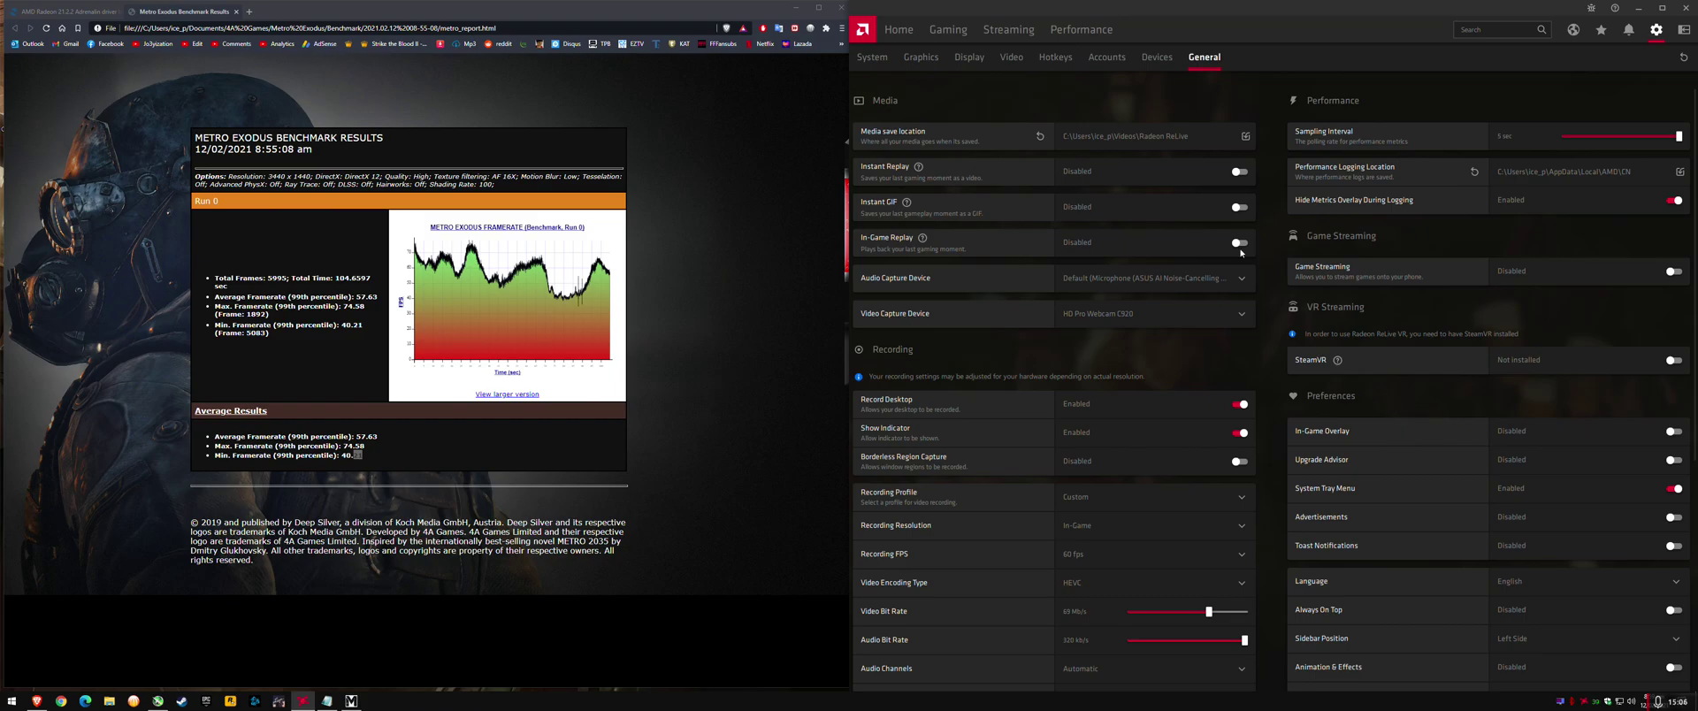
scroll(1470, 445, "down", 3)
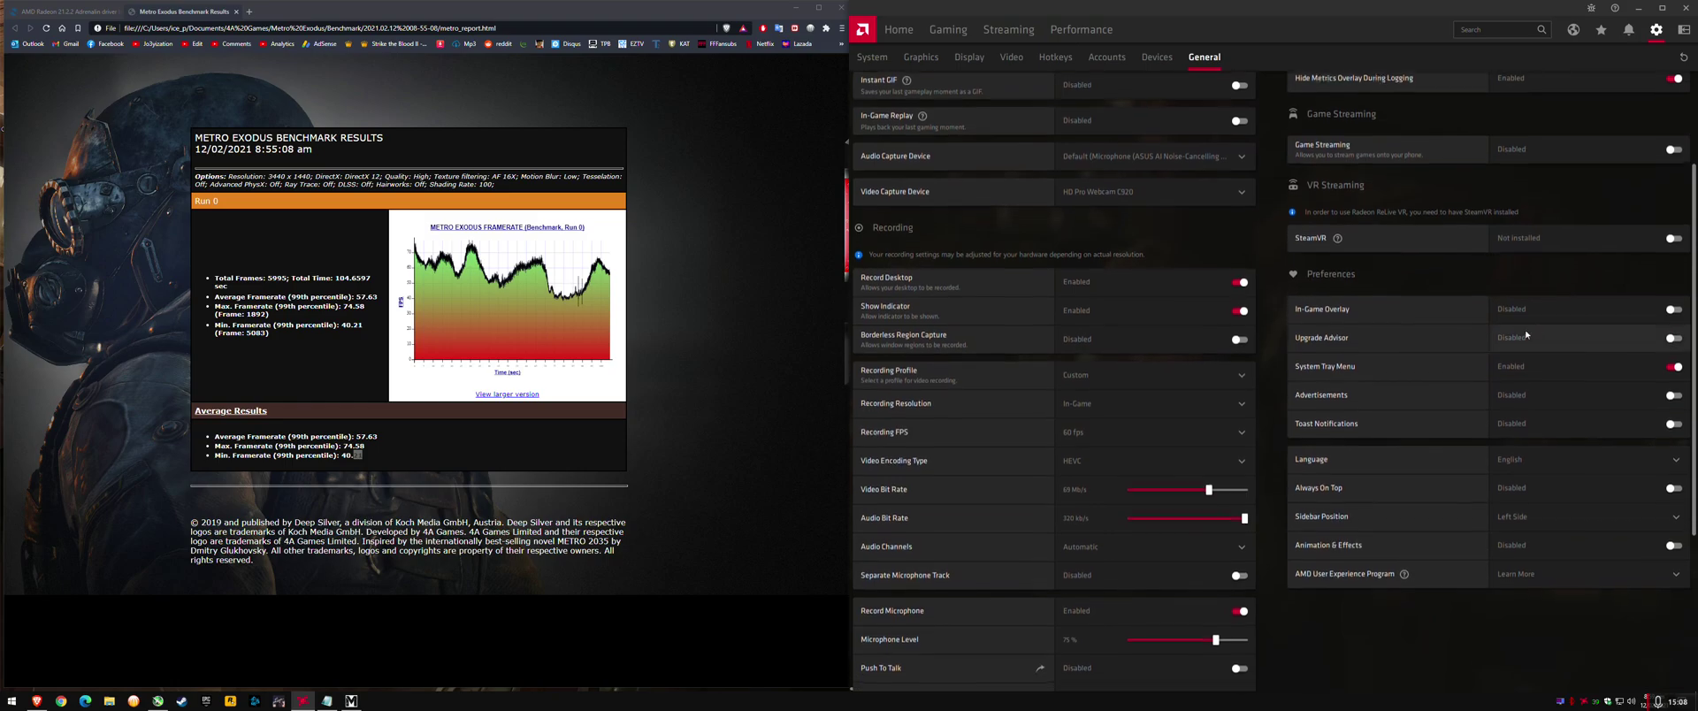
scroll(1504, 571, "down", 5)
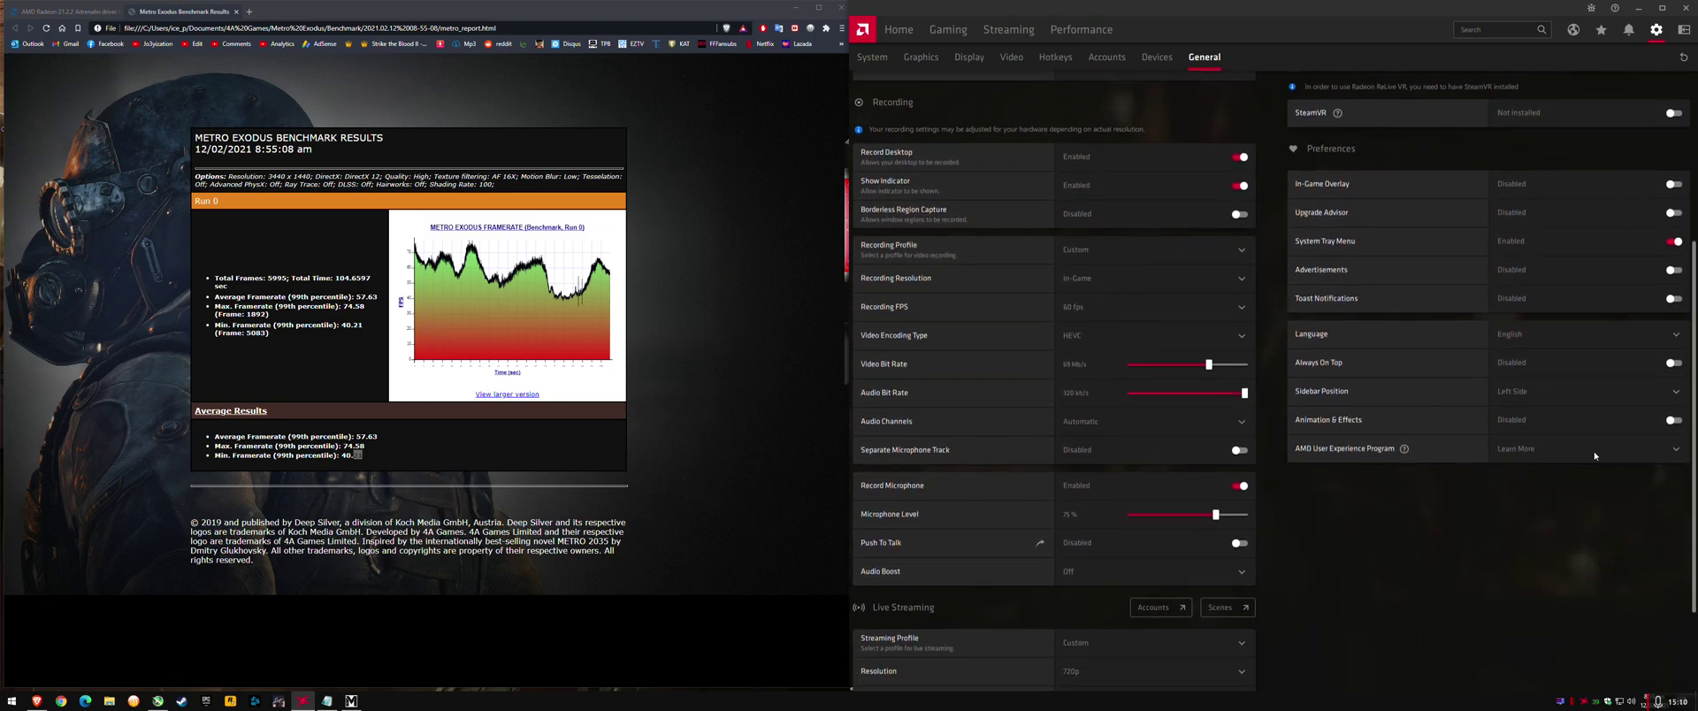
scroll(1410, 557, "up", 8)
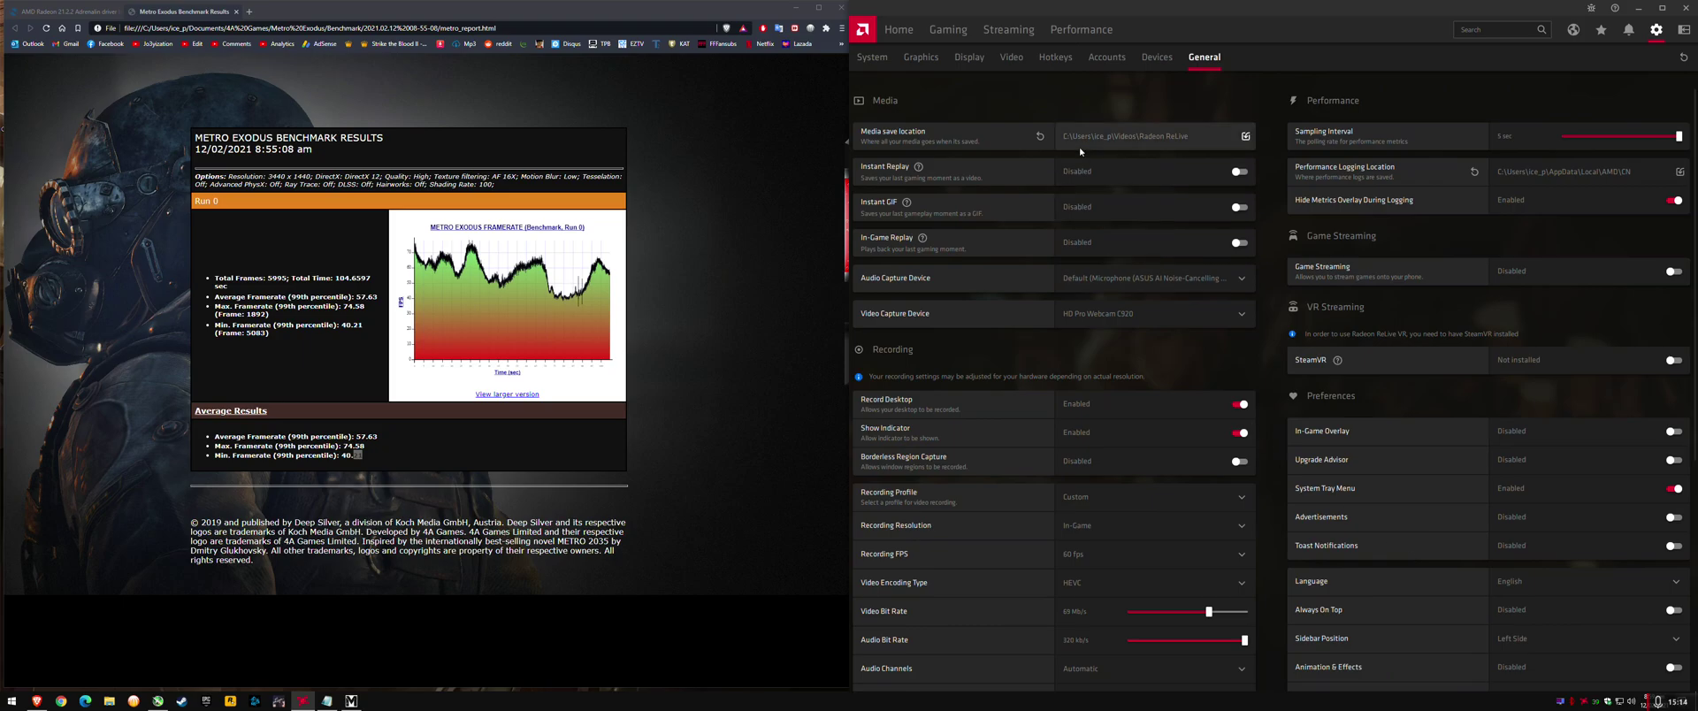
- Close Radeon Software after viewing its Home overview and move the MSI Afterburner window clear of the benchmark figures in the log
left_click(911, 31)
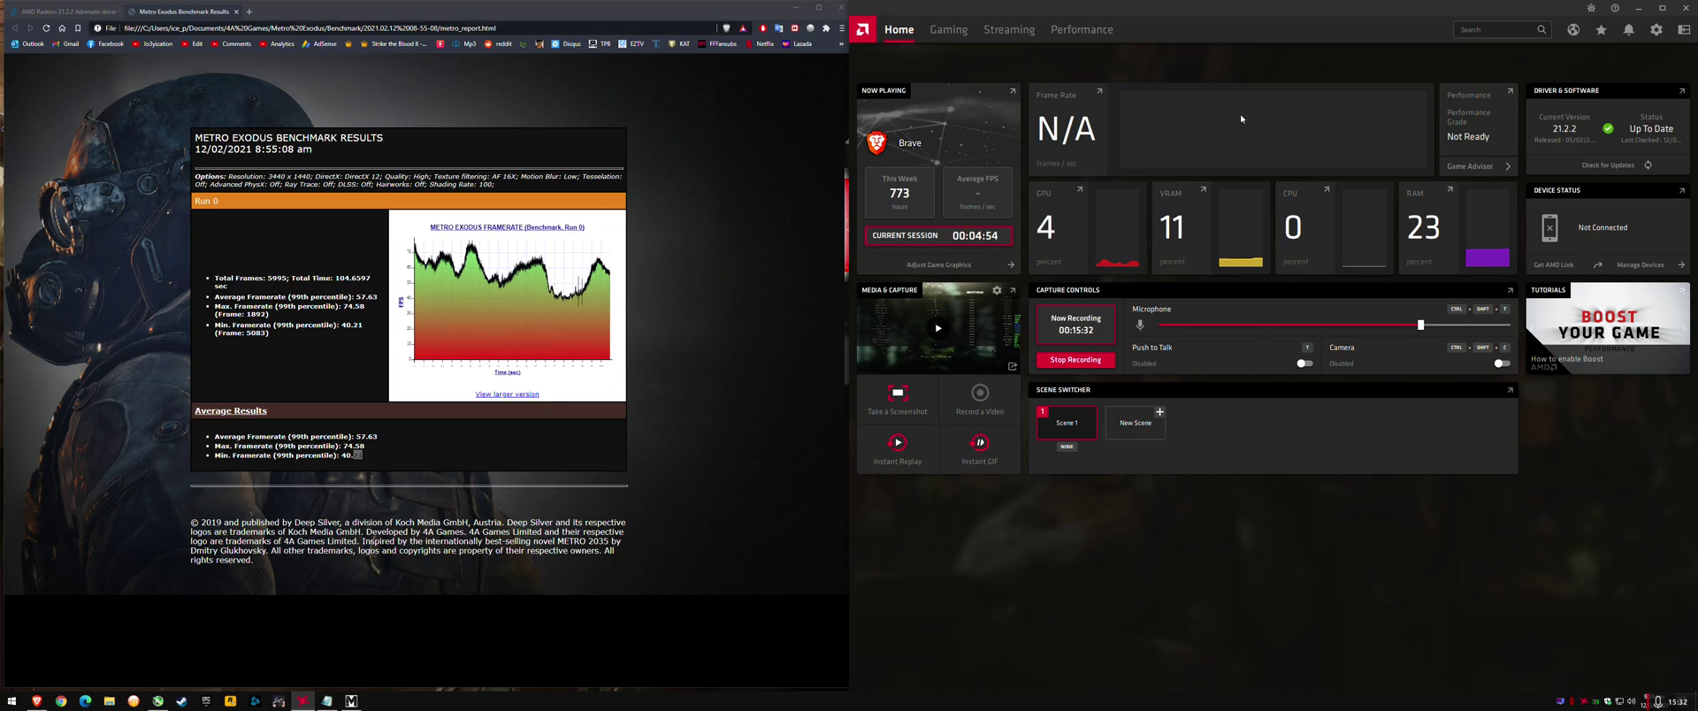
left_click(1686, 14)
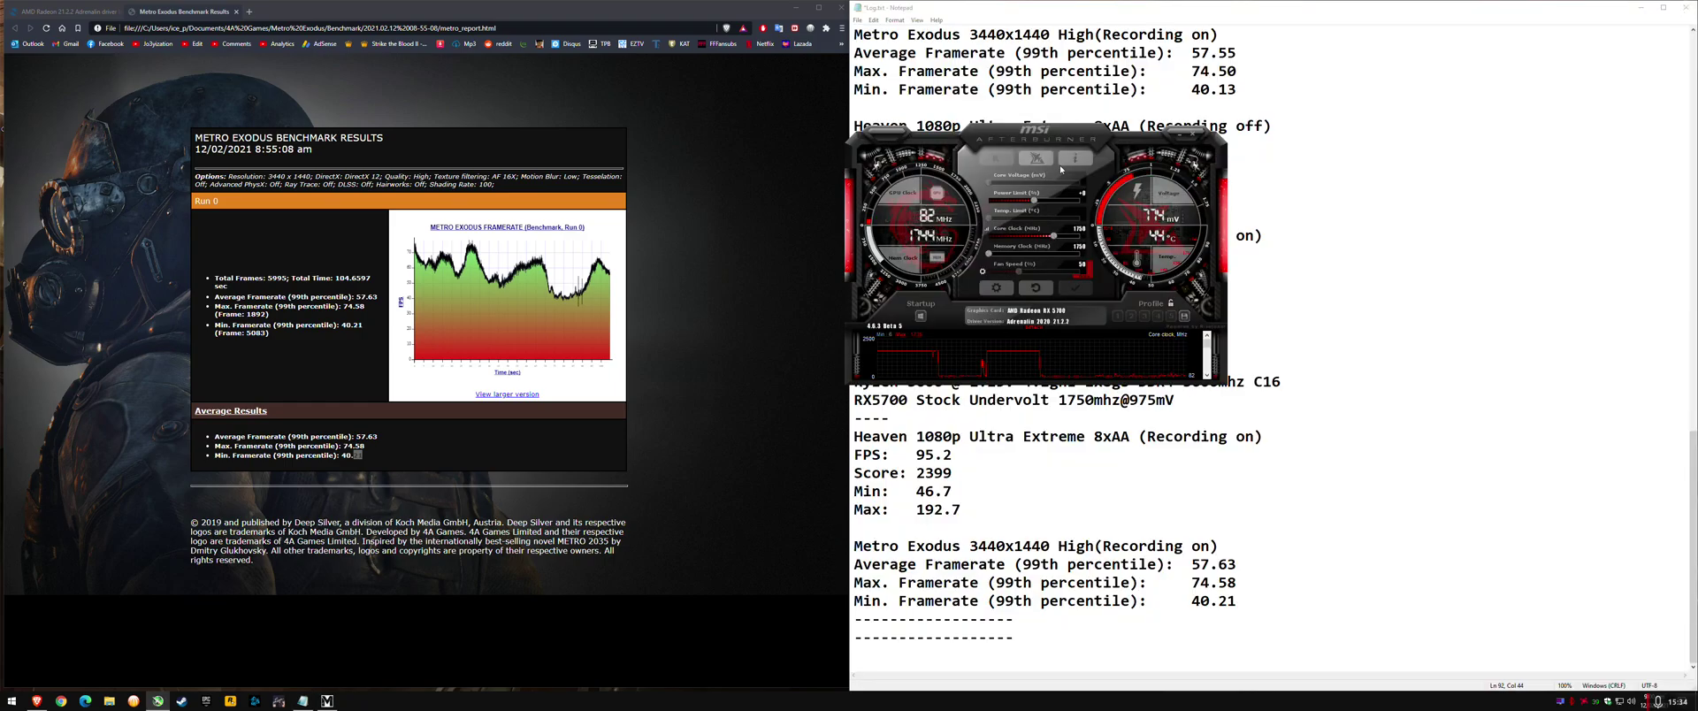
left_click_drag(1050, 133, 1482, 64)
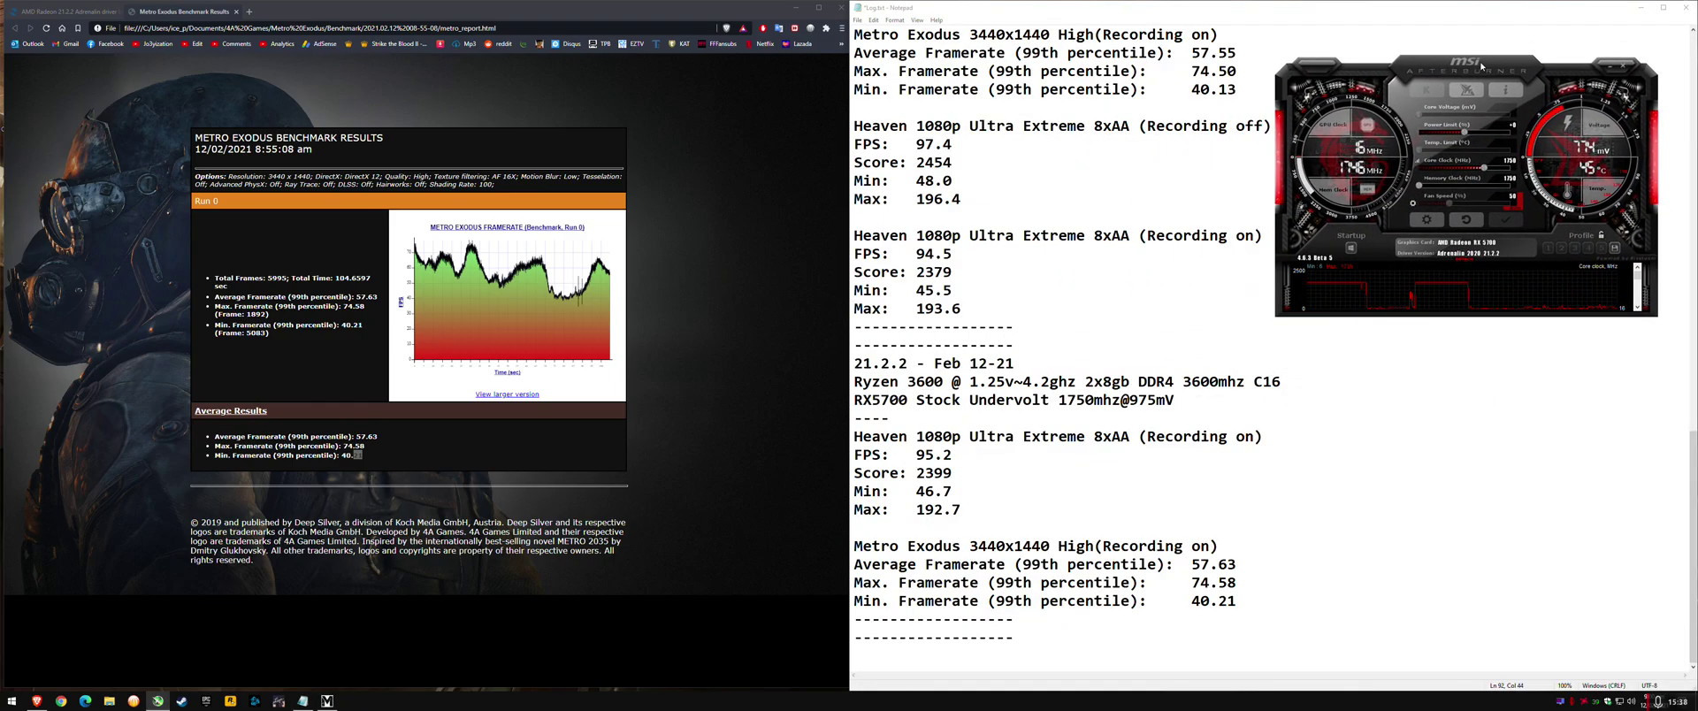